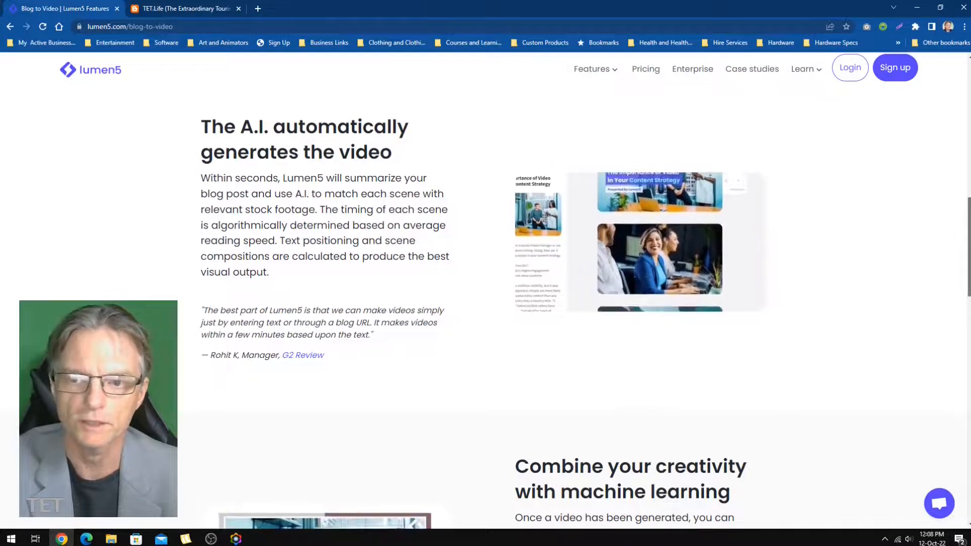
# Step: Read how the A.I. generates videos on the blog-to-video feature page
pyautogui.scroll(1, 869, 267)
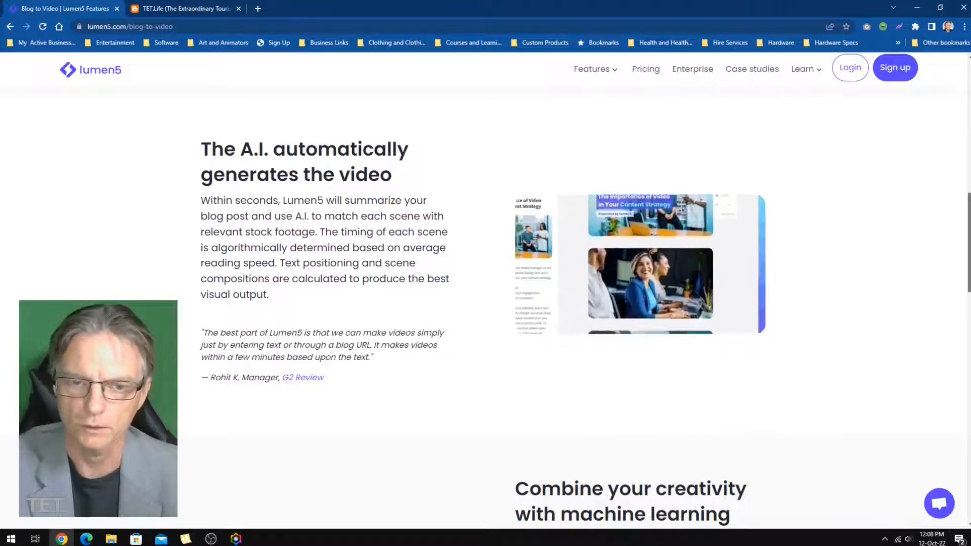
pyautogui.scroll(-1, 485, 293)
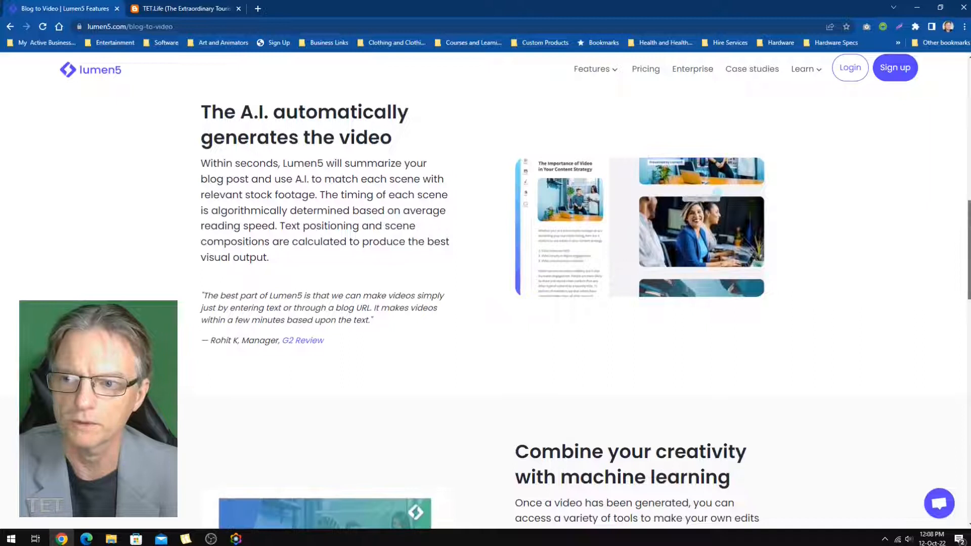
pyautogui.scroll(-2, 584, 308)
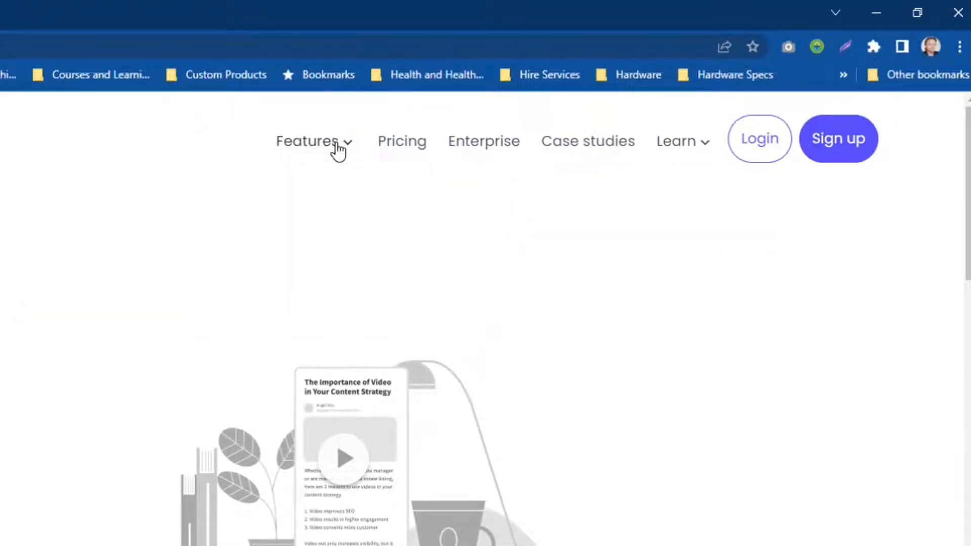
# Step: Open the Talking Head Videos feature page and read its sections on callouts, auto captions and transcript editing
pyautogui.moveTo(338, 151)
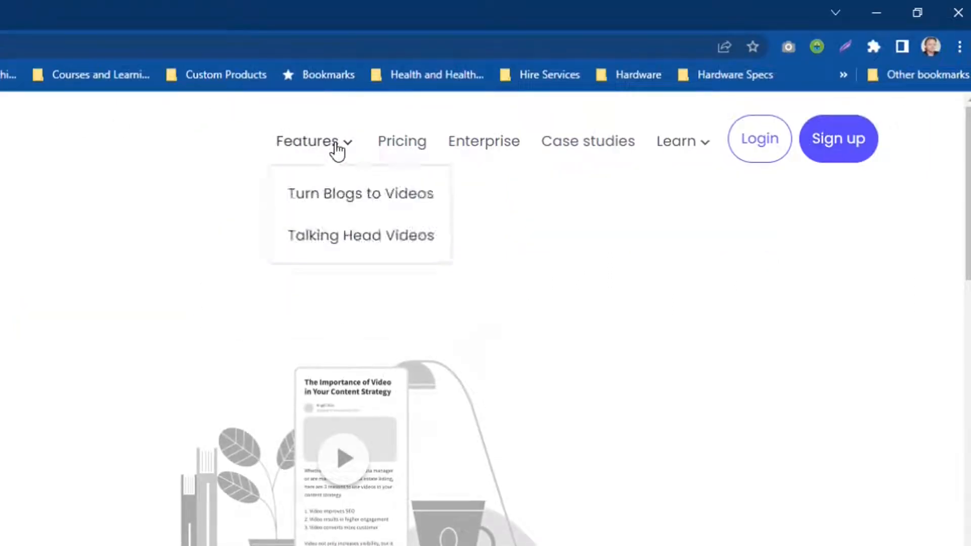
pyautogui.click(340, 236)
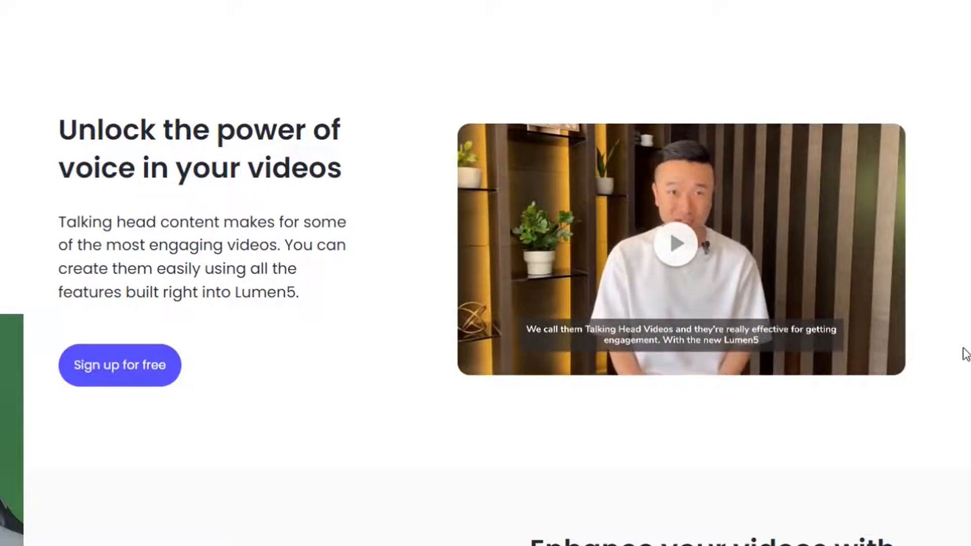
pyautogui.scroll(-8, 127, 323)
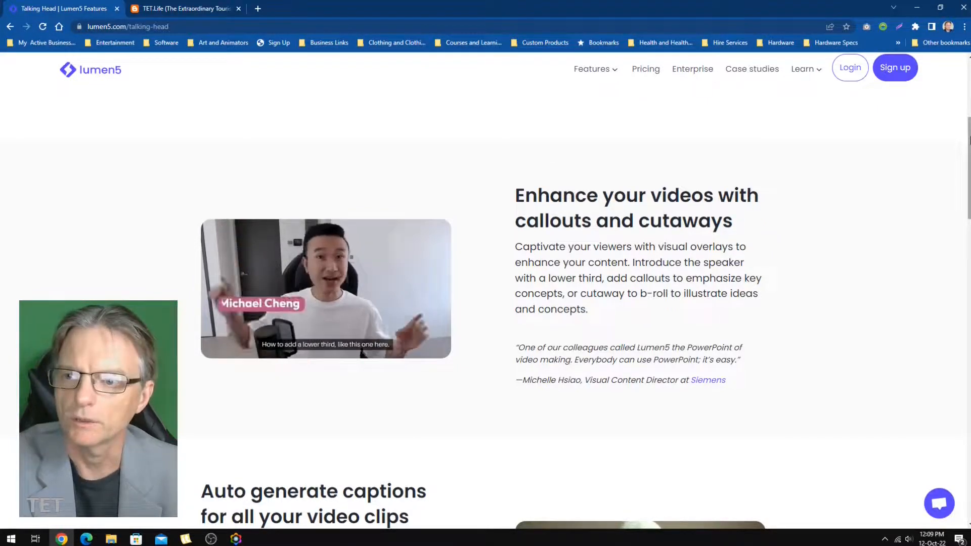
pyautogui.moveTo(969, 136); pyautogui.dragTo(969, 138)
pyautogui.scroll(-1, 916, 198)
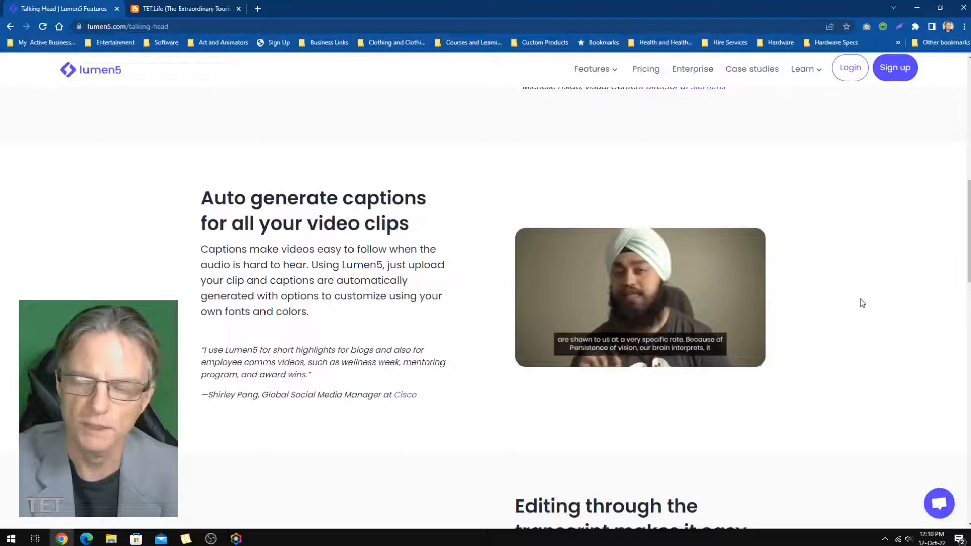
pyautogui.moveTo(969, 236); pyautogui.dragTo(969, 254)
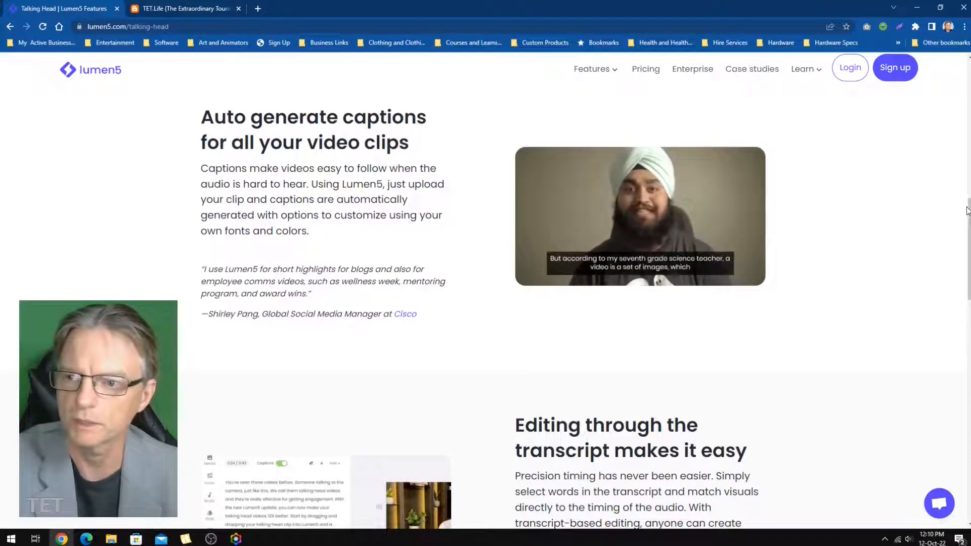
pyautogui.moveTo(969, 221); pyautogui.dragTo(969, 268)
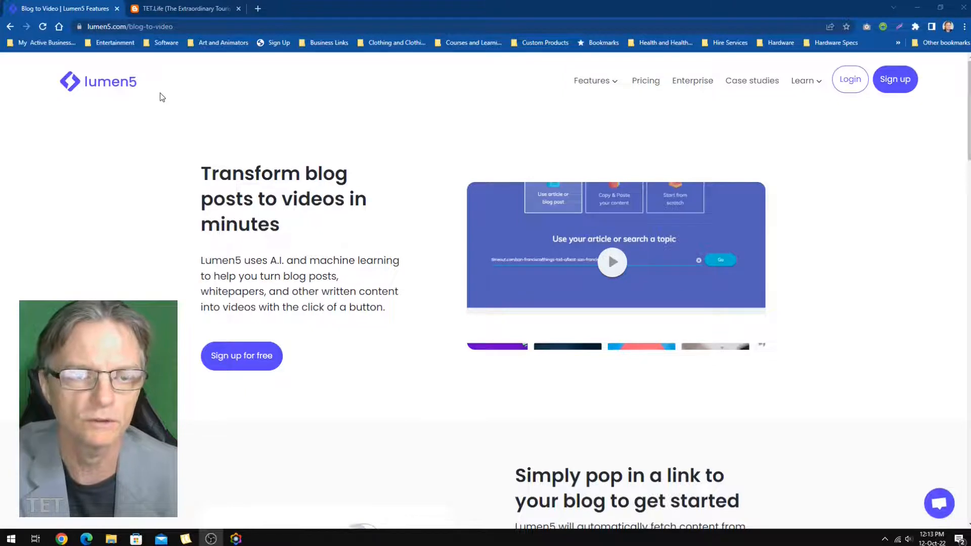
# Step: Switch to the TET.Life blog and open the feature story about Tesla's Optimus robot prototype
pyautogui.hotkey('ctrl', 'Tab')
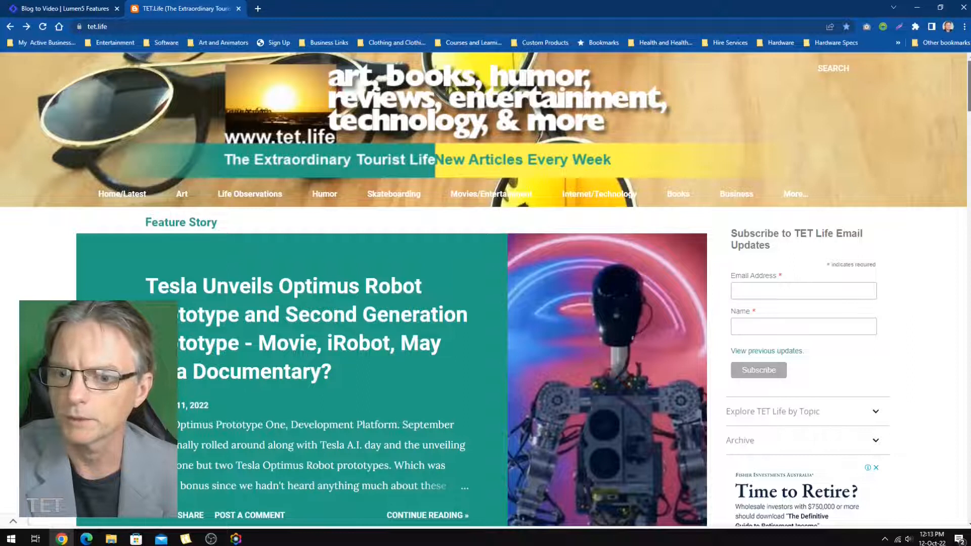
pyautogui.scroll(-2, 483, 289)
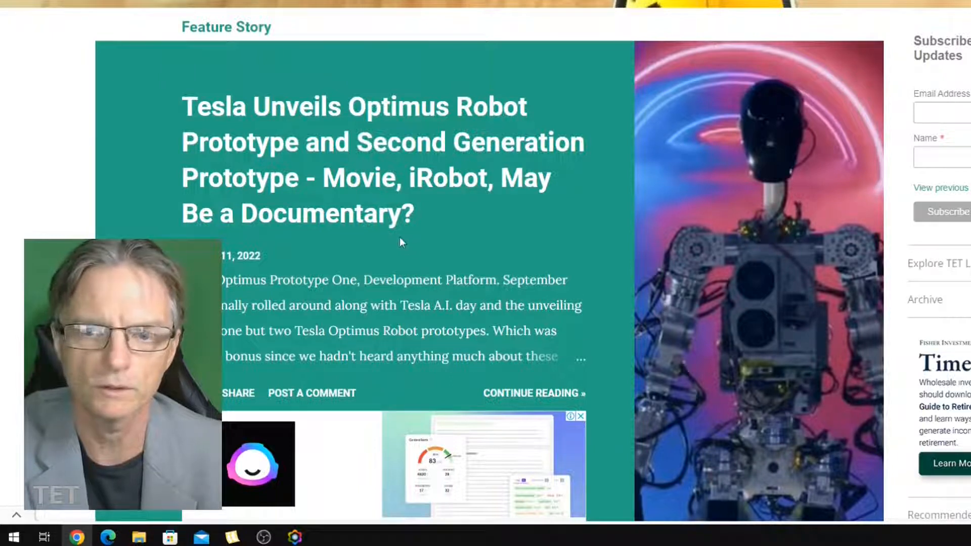
pyautogui.click(402, 108)
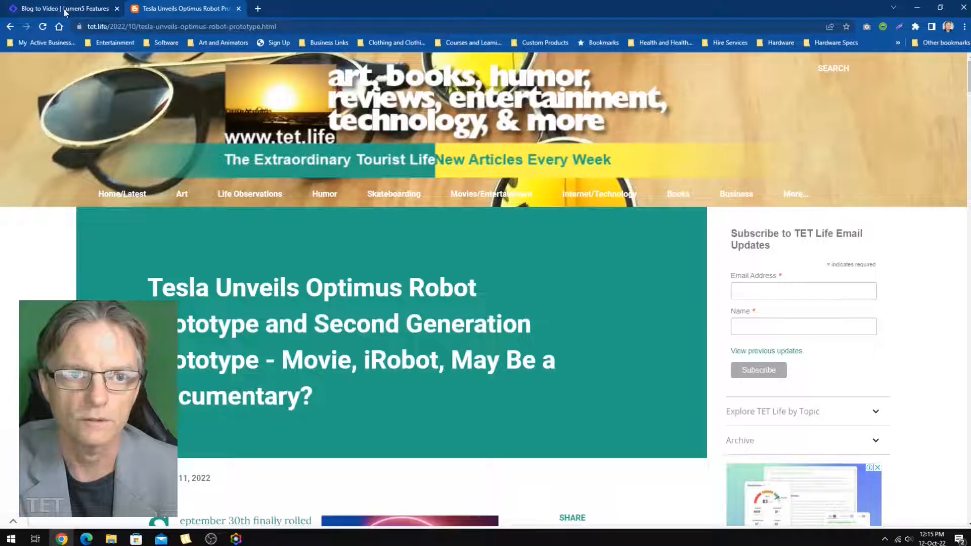
# Step: Return to Lumen5, log in to the account and start a new video
pyautogui.click(66, 13)
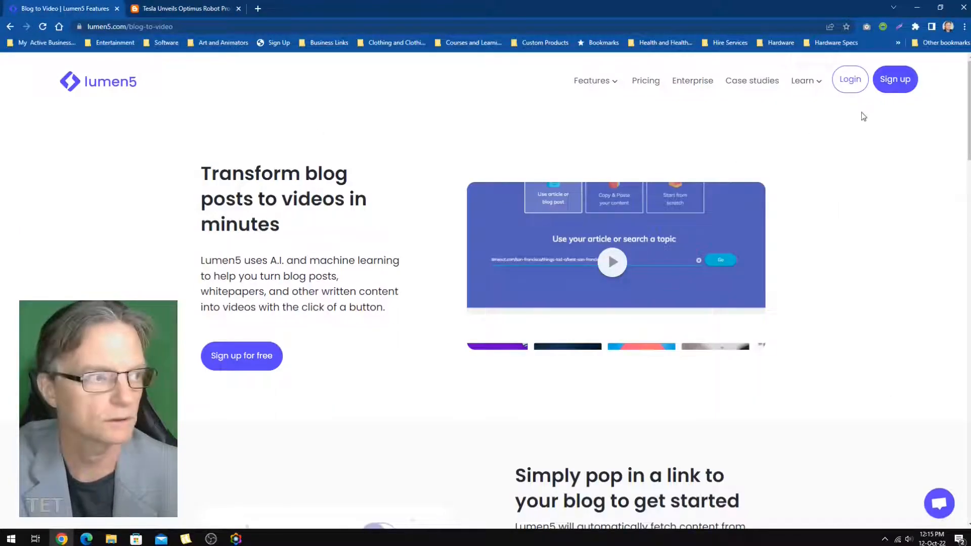
pyautogui.click(850, 80)
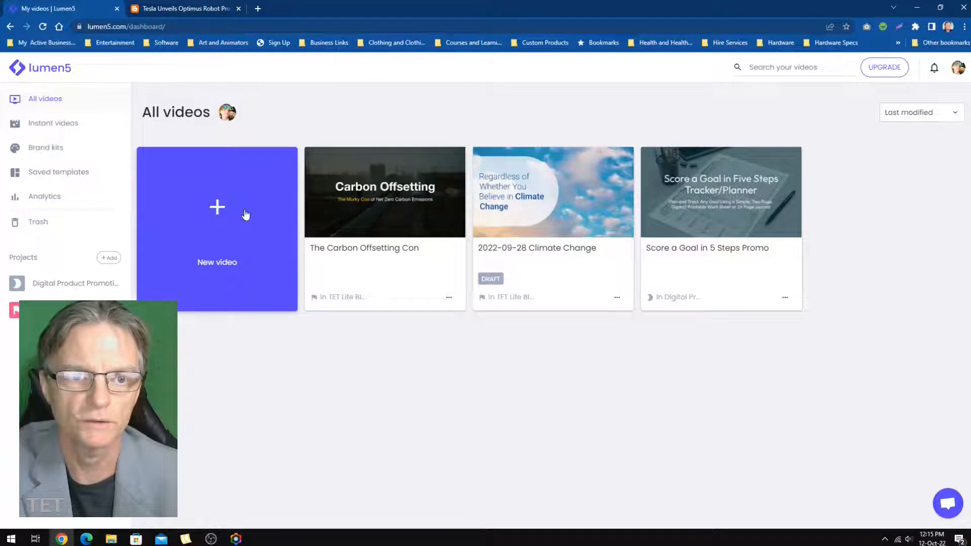
pyautogui.click(217, 210)
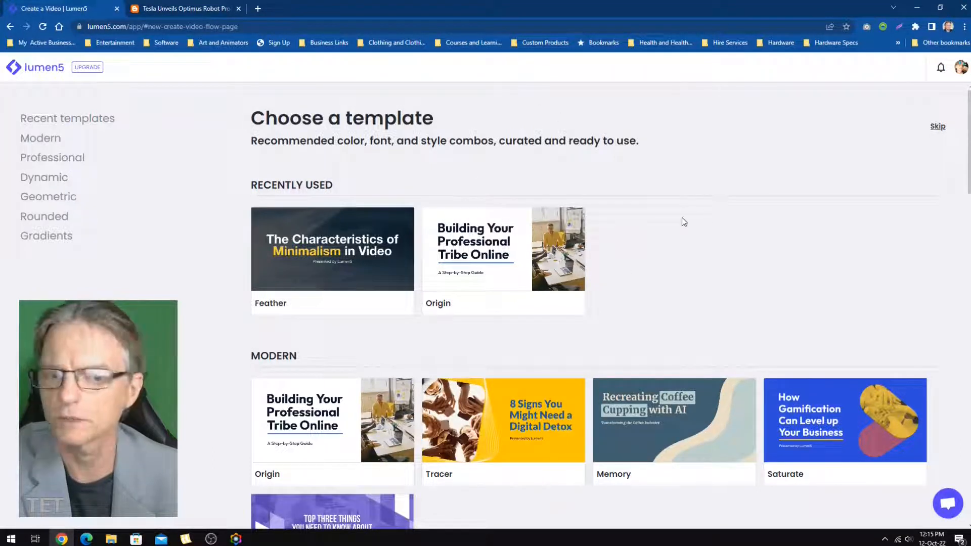
# Step: Choose the Aether template from the Geometric group and use it for the new video in 16:9 format
pyautogui.moveTo(969, 156); pyautogui.dragTo(966, 202)
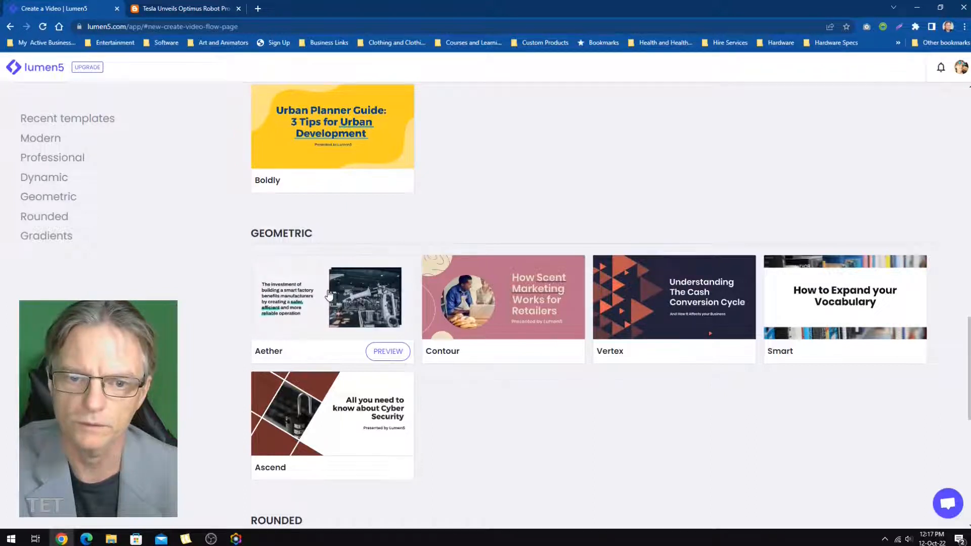
pyautogui.click(337, 300)
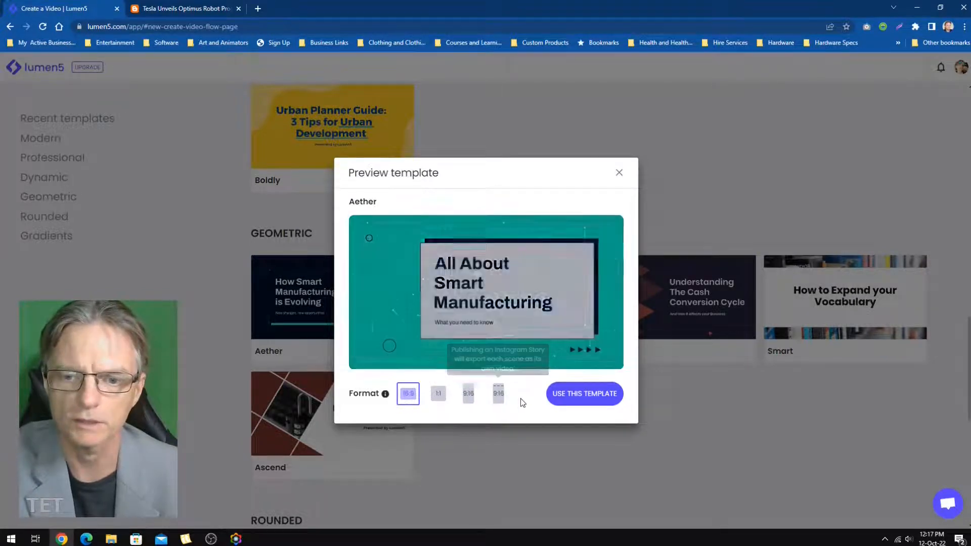
pyautogui.click(589, 394)
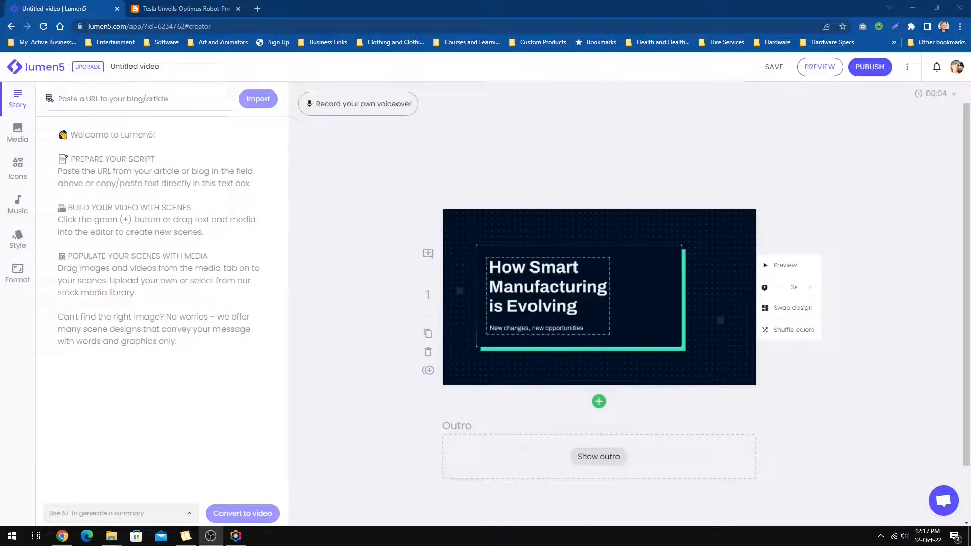
# Step: Copy the web address of the Tesla Optimus article from the TET.Life blog
pyautogui.moveTo(966, 207)
pyautogui.mouseDown()
pyautogui.moveTo(966, 246)
pyautogui.moveTo(965, 199)
pyautogui.mouseUp()
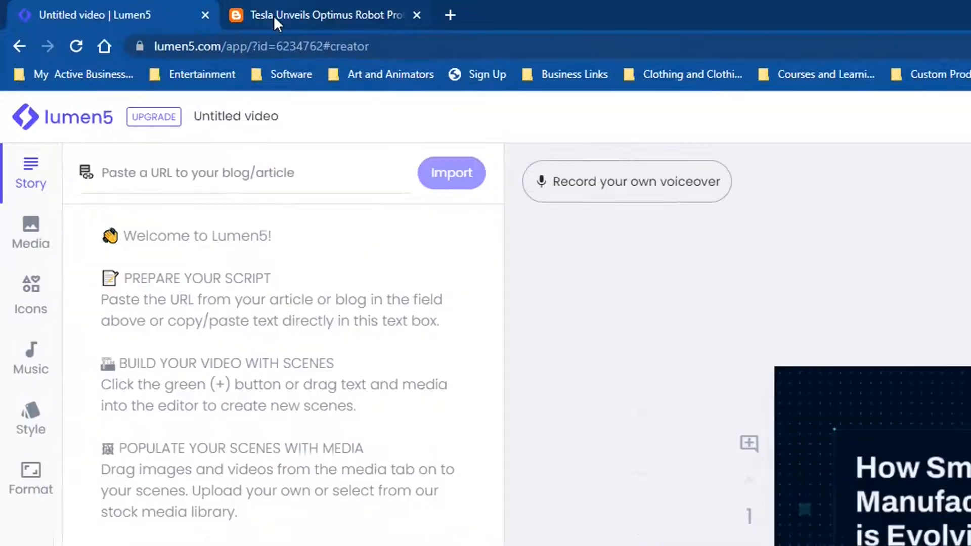
pyautogui.click(235, 14)
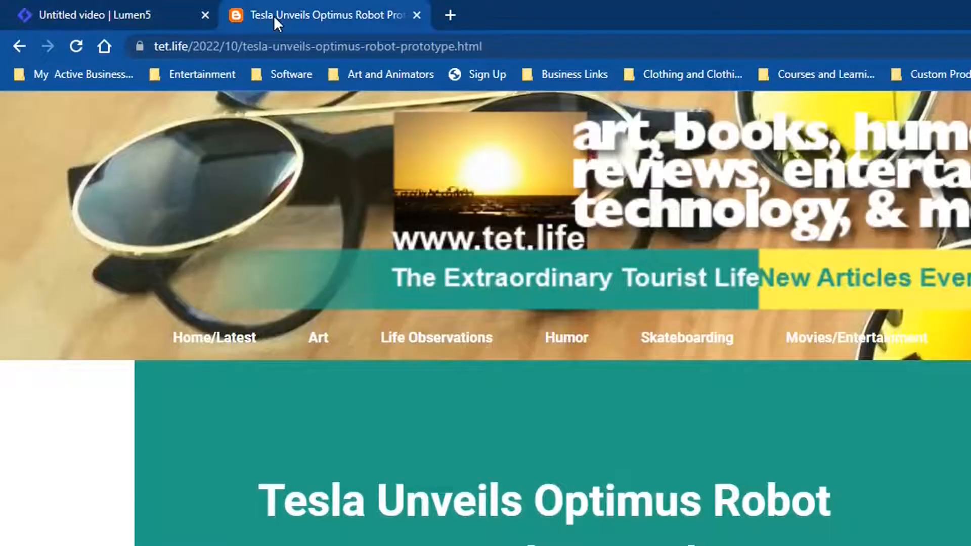
pyautogui.click(346, 46)
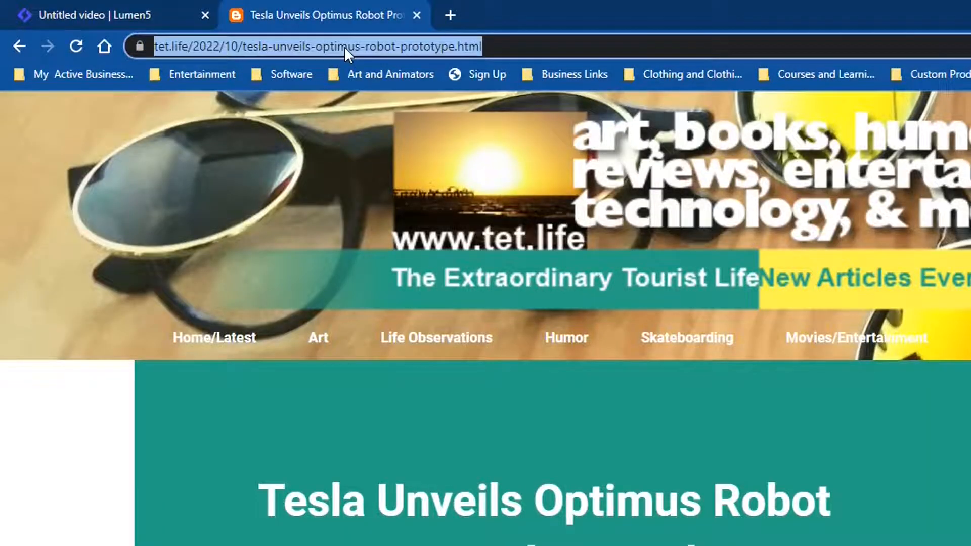
pyautogui.rightClick(344, 46)
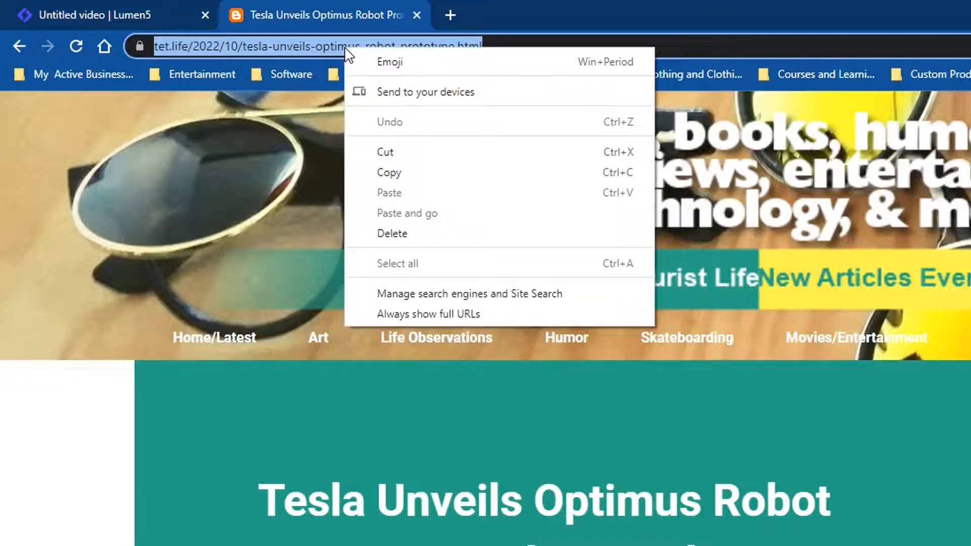
pyautogui.click(411, 174)
# Step: Paste the copied article URL into the untitled video's story and import the article text
pyautogui.click(96, 15)
pyautogui.rightClick(195, 173)
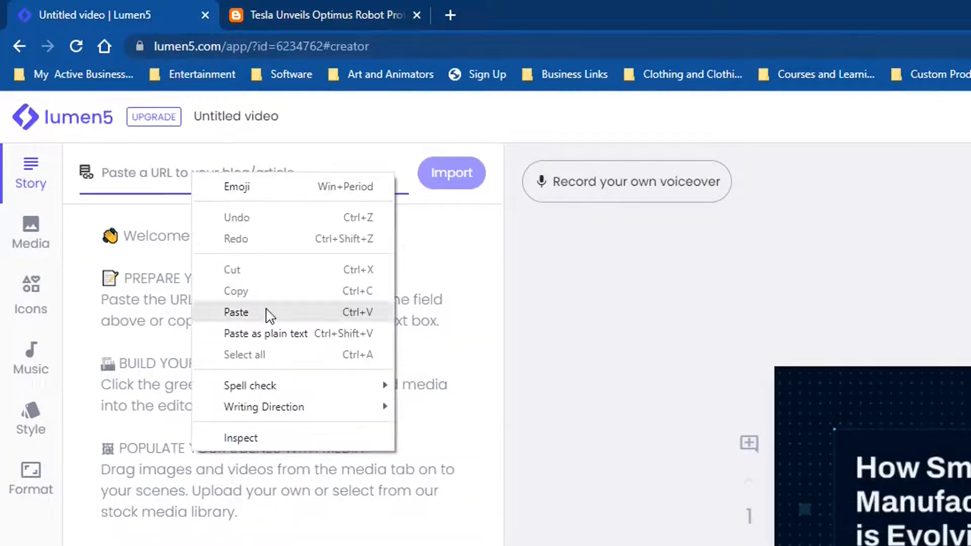
pyautogui.click(269, 312)
pyautogui.click(447, 175)
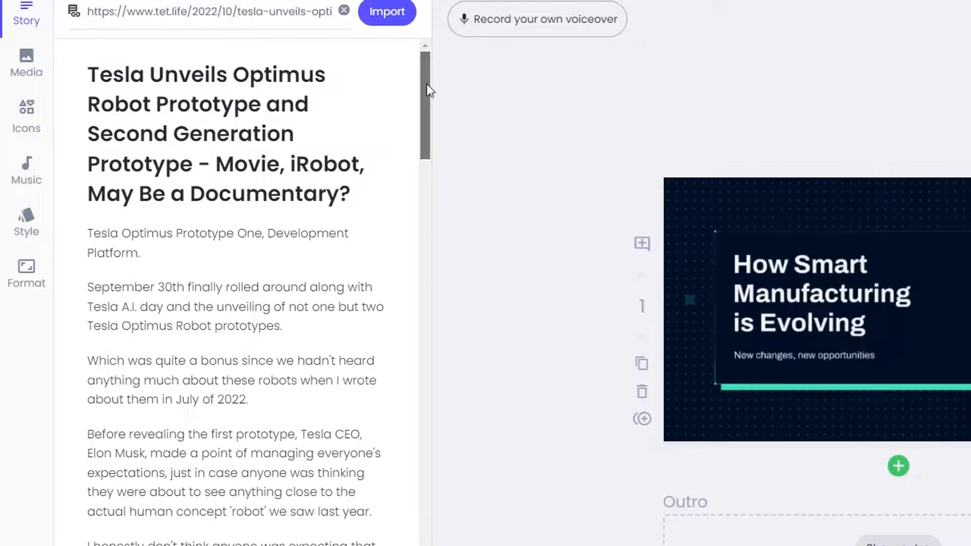
# Step: Delete the line "Tesla Optimus Prototype One, Development Platform." and its empty paragraph from beneath the story title
pyautogui.moveTo(427, 84)
pyautogui.mouseDown()
pyautogui.moveTo(429, 152)
pyautogui.moveTo(429, 93)
pyautogui.mouseUp()
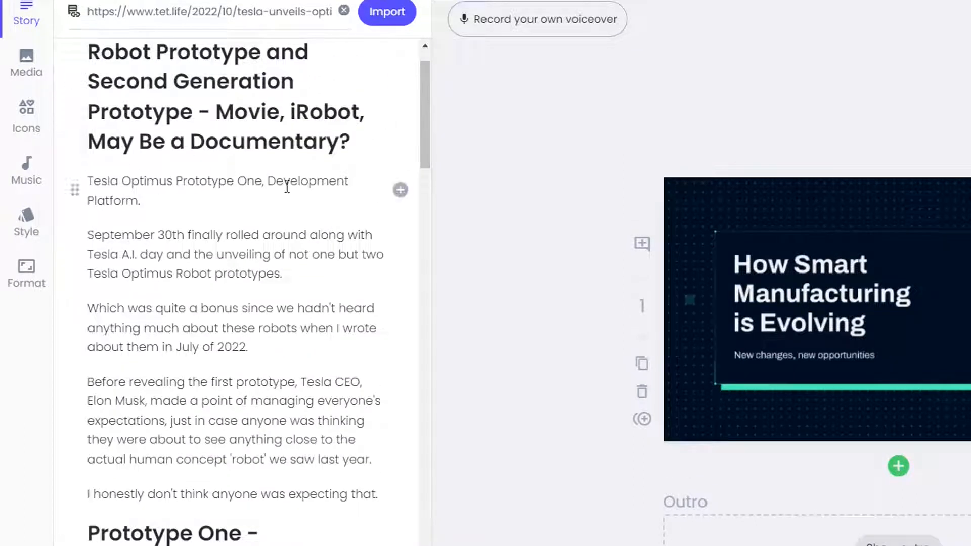
pyautogui.moveTo(426, 104); pyautogui.dragTo(439, 218)
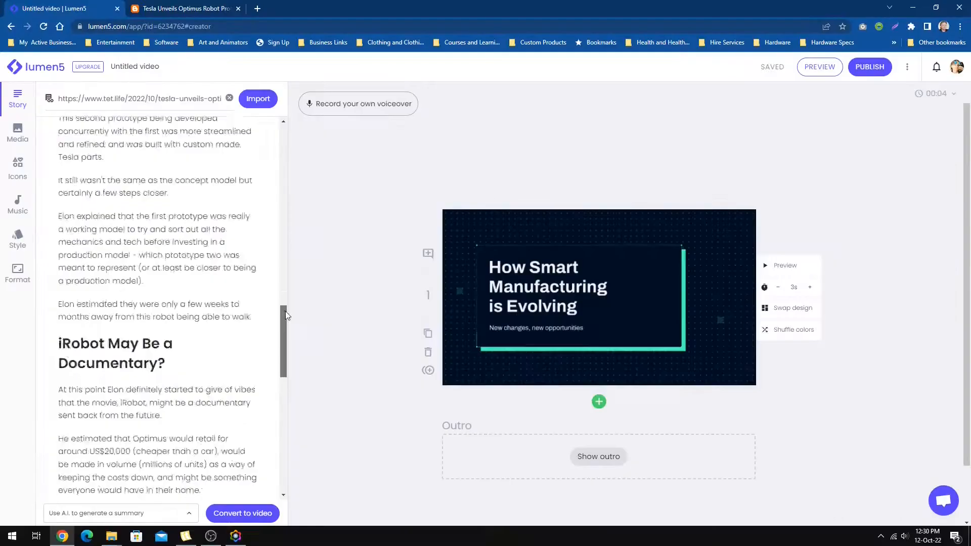
pyautogui.moveTo(293, 236); pyautogui.dragTo(297, 140)
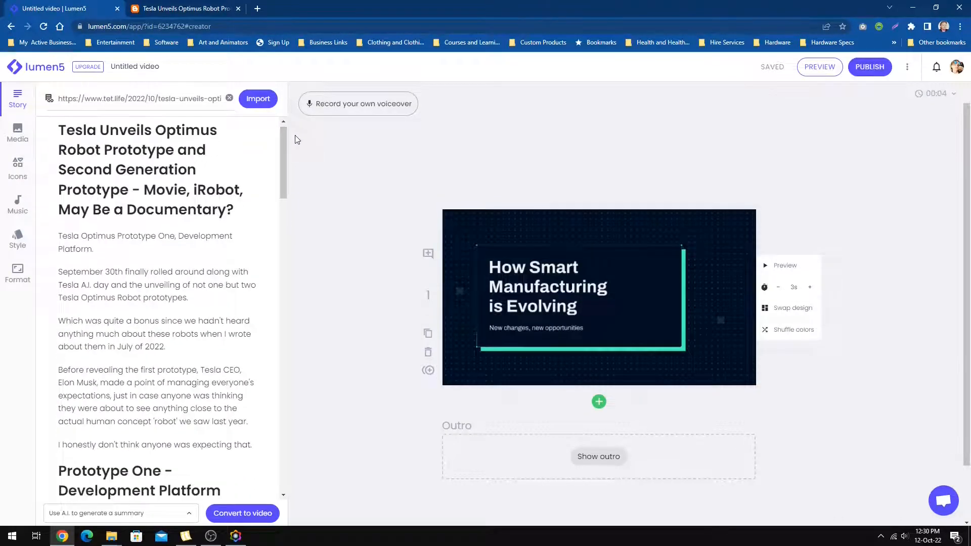
pyautogui.moveTo(64, 242); pyautogui.dragTo(120, 254)
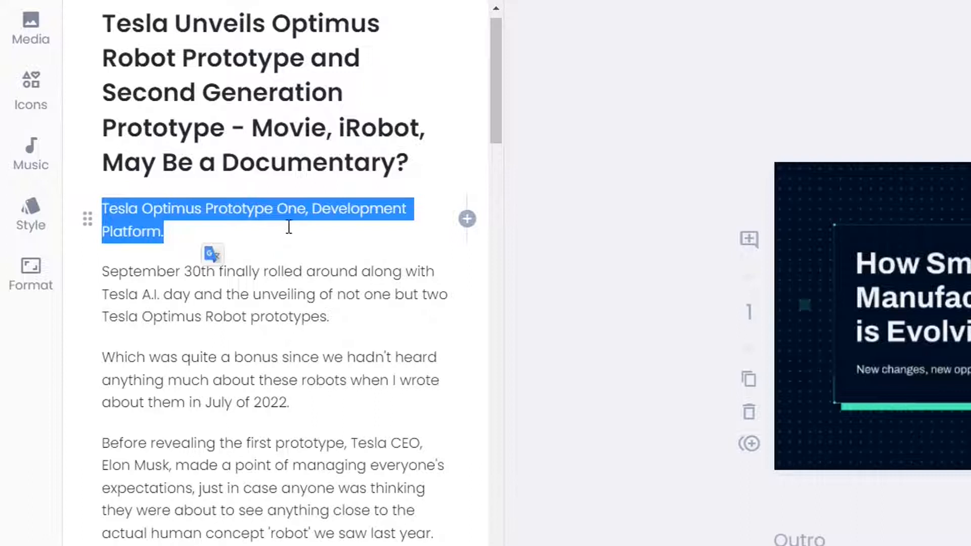
pyautogui.press('BackSpace')
pyautogui.press('BackSpace')
pyautogui.scroll(1, 500, 68)
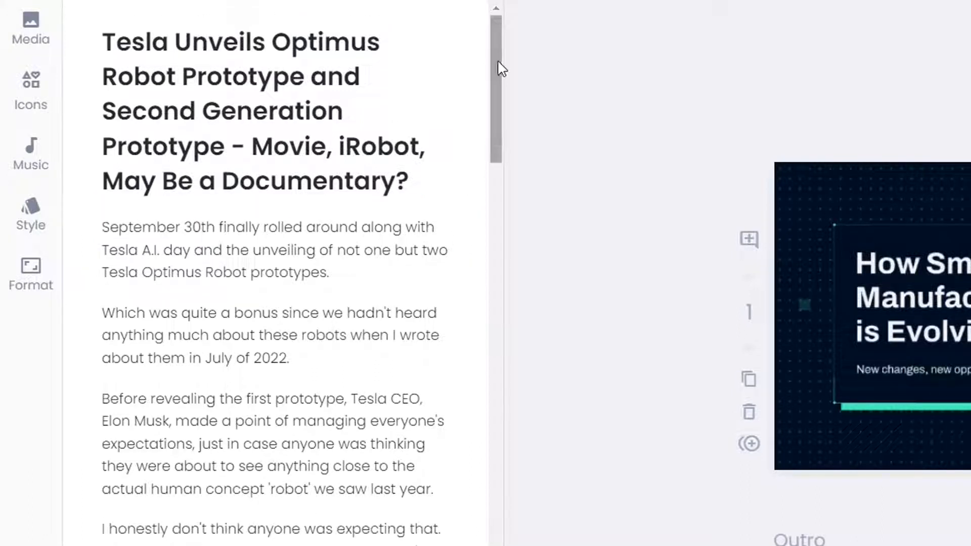
# Step: Convert the story to video with the option "Use A.I. to generate a summary"
pyautogui.moveTo(497, 60); pyautogui.dragTo(489, 545)
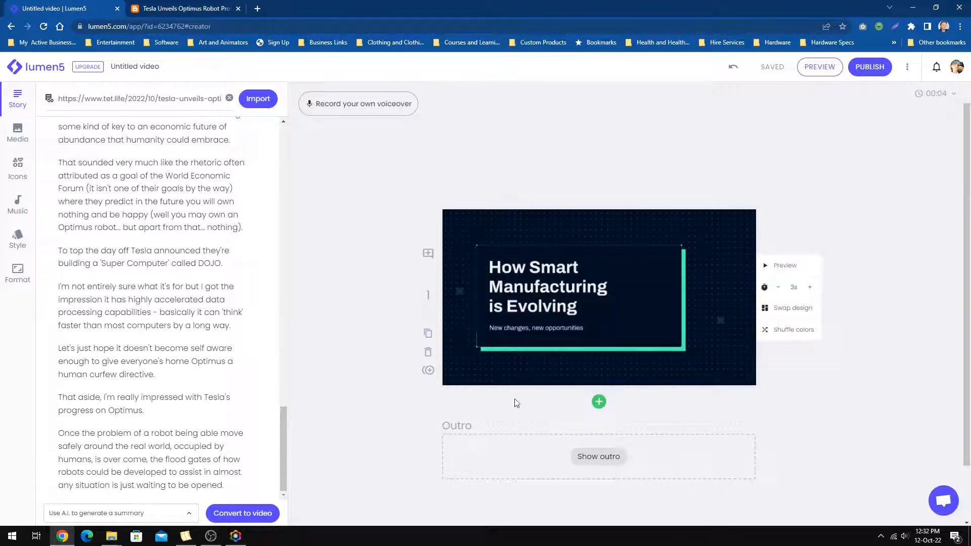
pyautogui.click(116, 513)
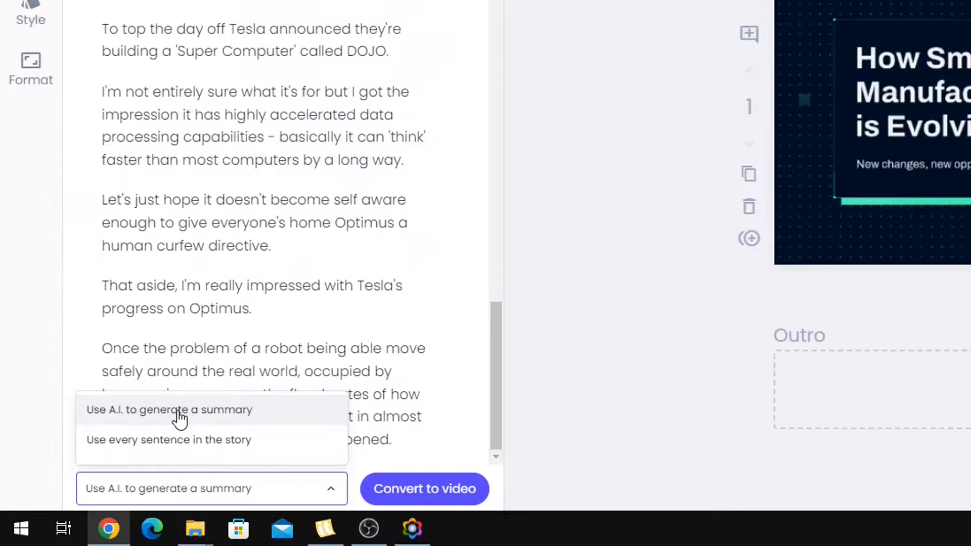
pyautogui.click(180, 417)
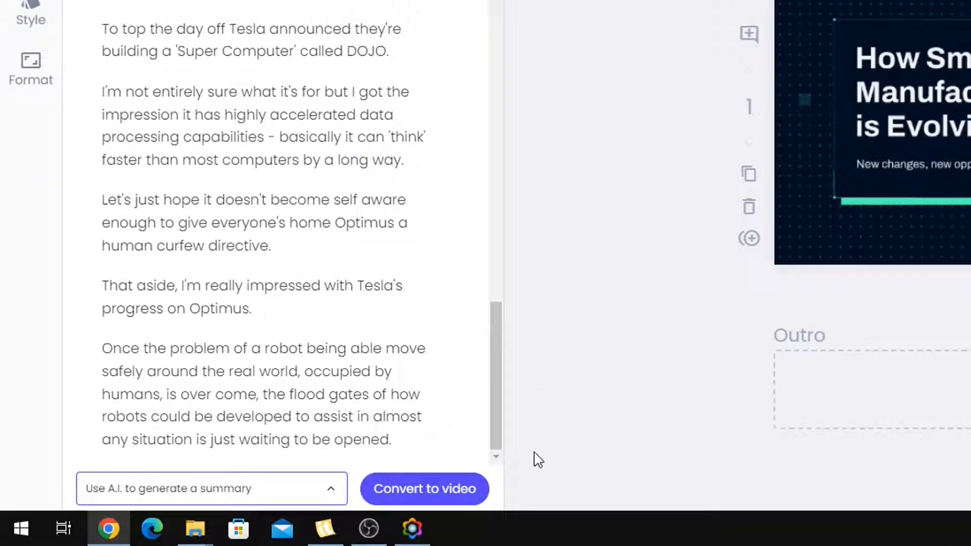
pyautogui.click(426, 495)
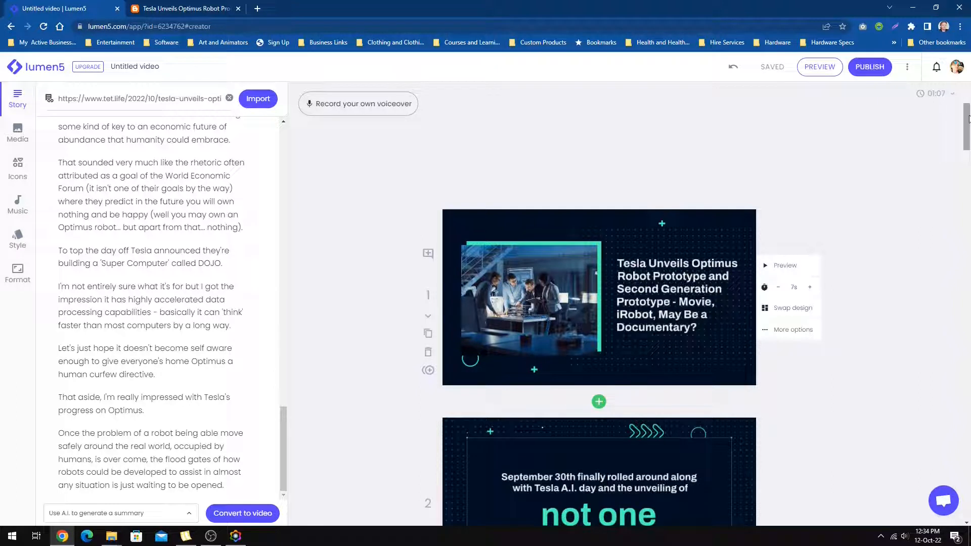
# Step: Look through the first scenes of the generated video to check how the text was split
pyautogui.moveTo(967, 116); pyautogui.dragTo(967, 160)
pyautogui.moveTo(967, 160); pyautogui.dragTo(967, 154)
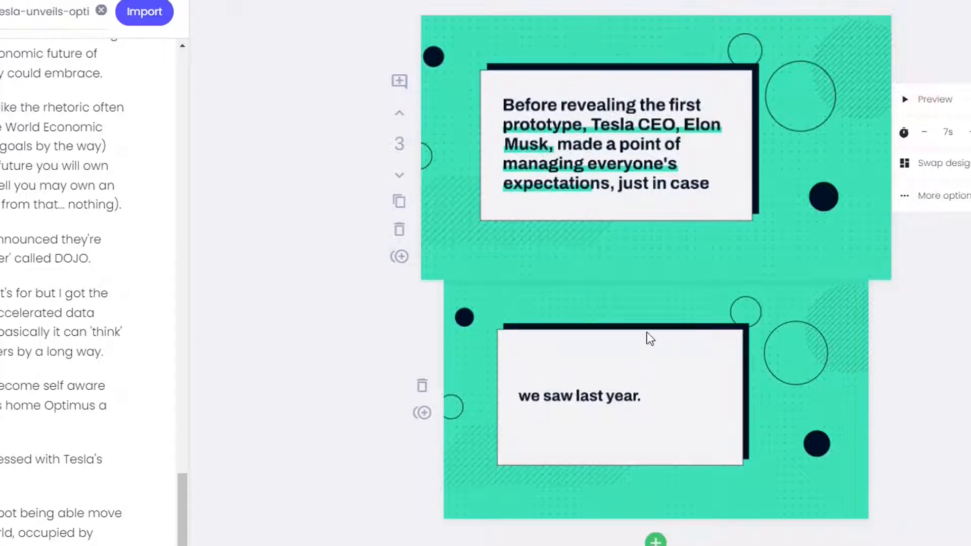
pyautogui.scroll(8, 738, 180)
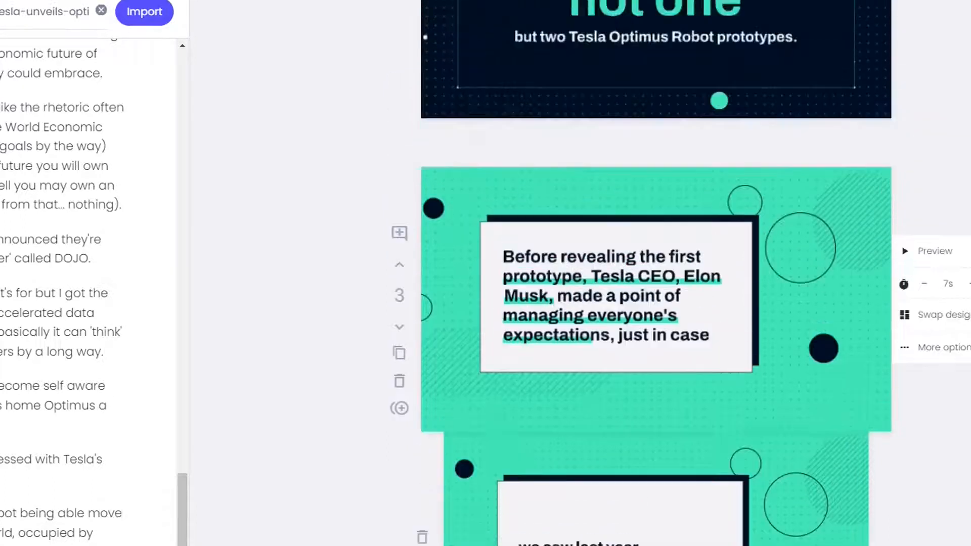
# Step: Look through the remaining generated scenes down to the outro and compare them with the article text in the story
pyautogui.scroll(-10, 656, 273)
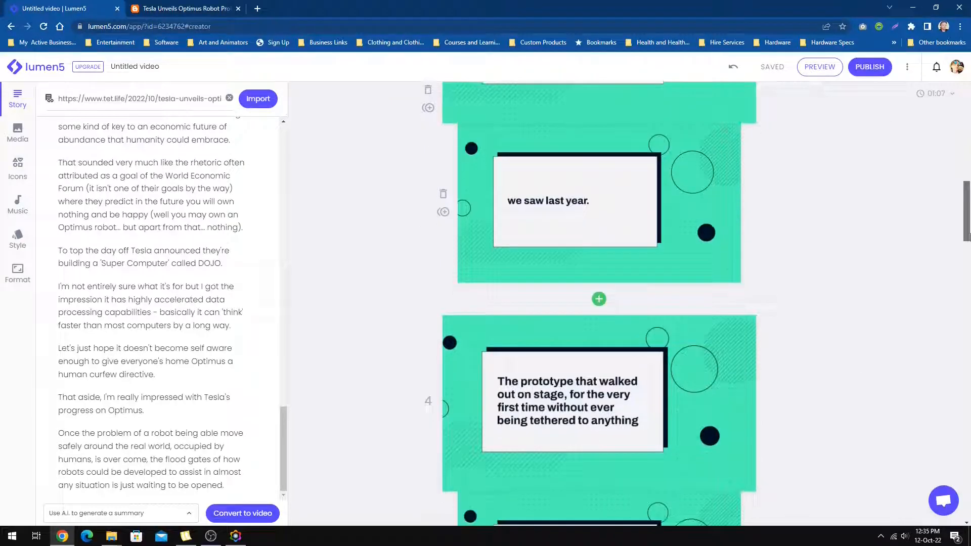
pyautogui.moveTo(966, 237); pyautogui.dragTo(967, 291)
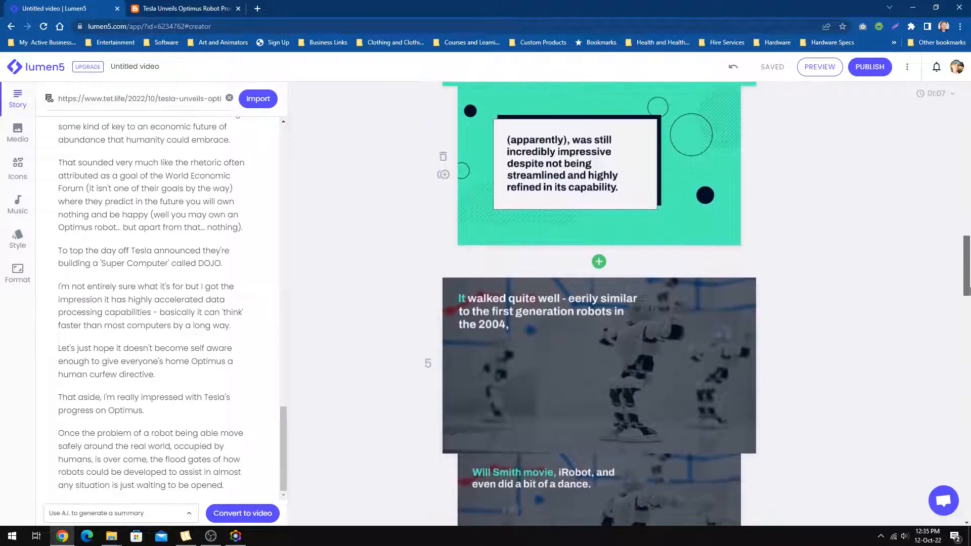
pyautogui.click(701, 425)
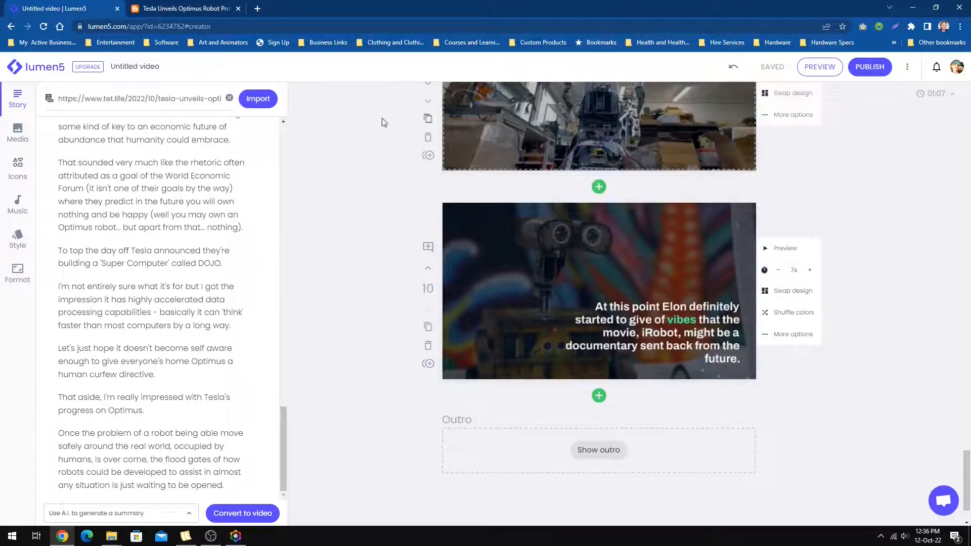
pyautogui.scroll(5, 277, 414)
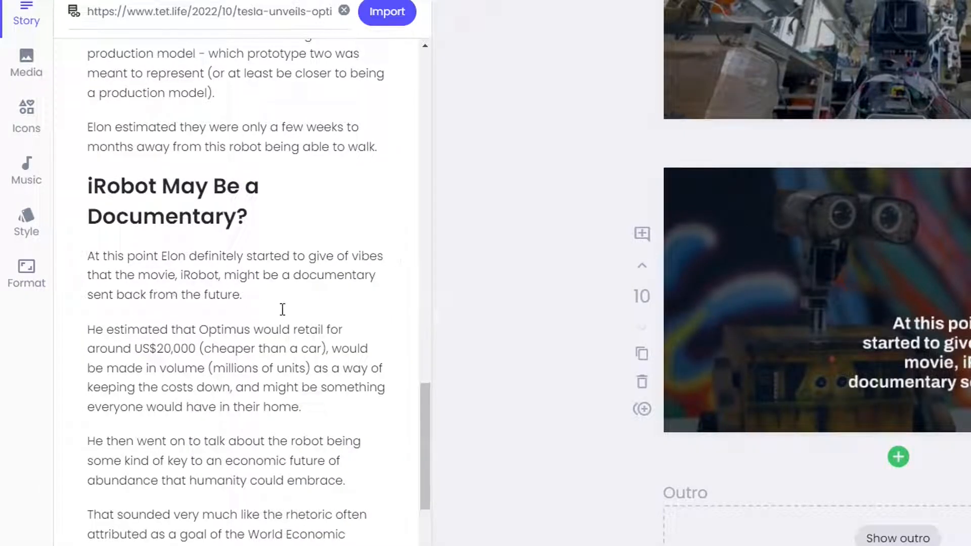
pyautogui.moveTo(426, 407)
pyautogui.mouseDown()
pyautogui.moveTo(417, 514)
pyautogui.moveTo(439, 419)
pyautogui.mouseUp()
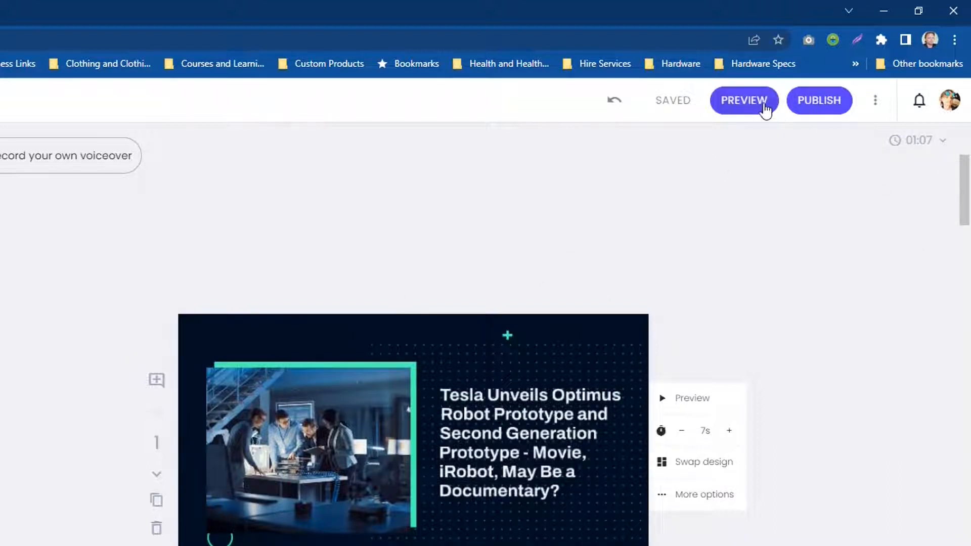
# Step: Play the draft video preview to the end and compare the generated scenes with the story text
pyautogui.click(742, 110)
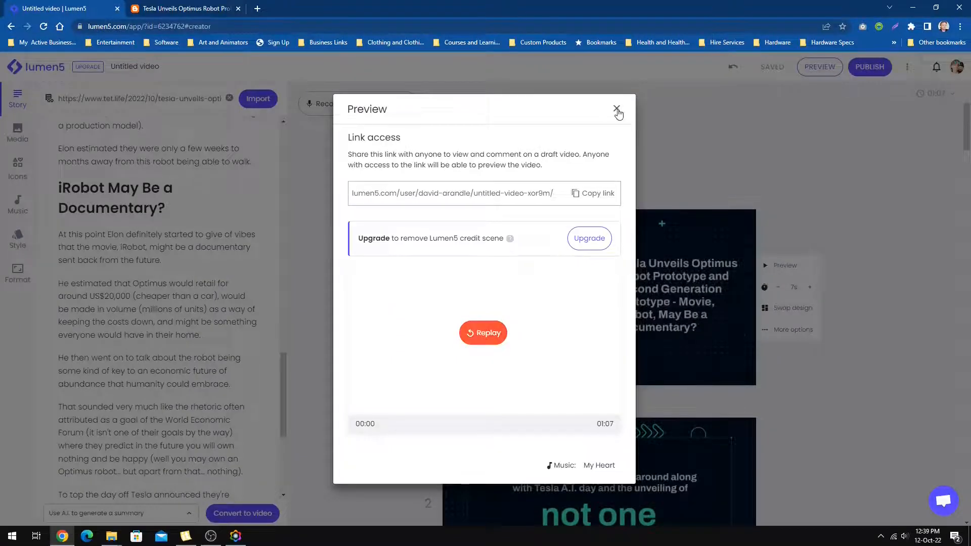
pyautogui.click(616, 110)
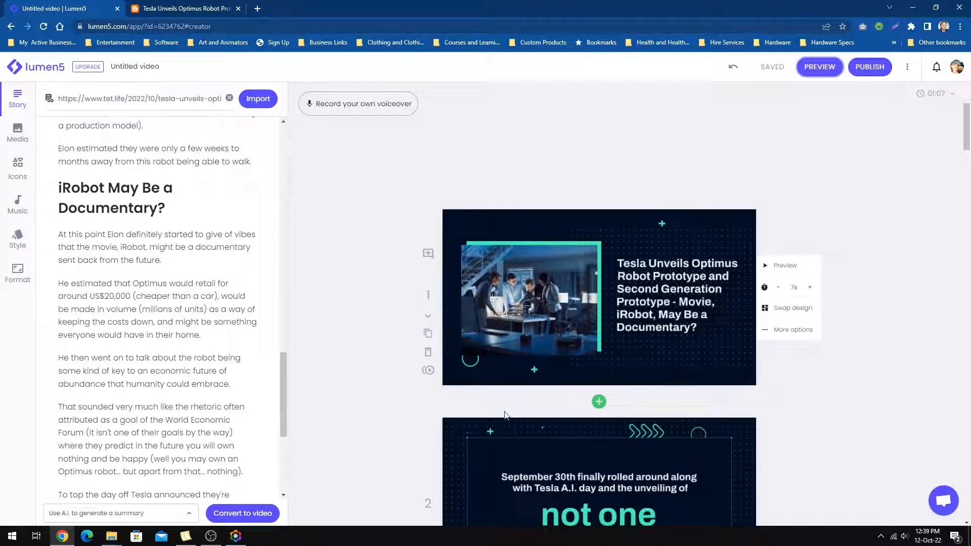
pyautogui.moveTo(966, 123); pyautogui.dragTo(967, 171)
pyautogui.scroll(-5, 603, 148)
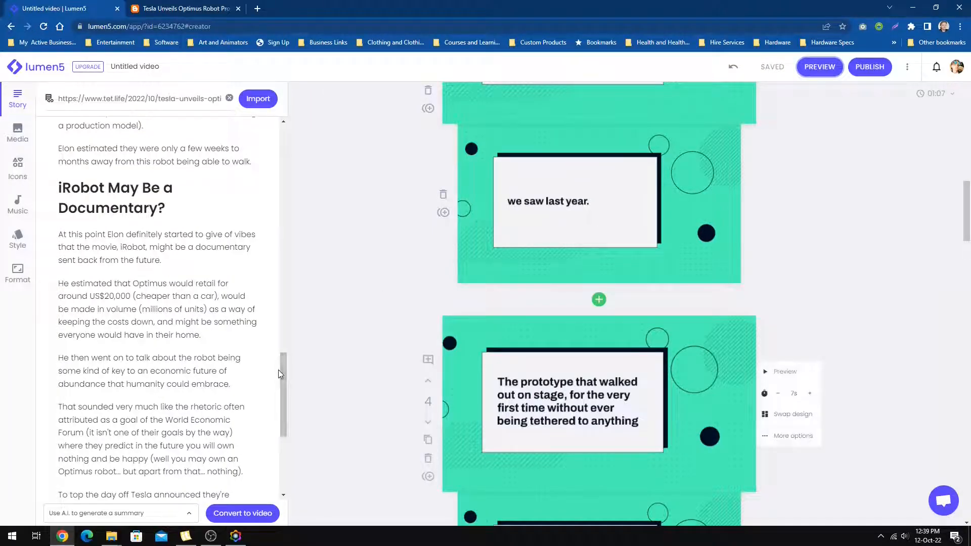
pyautogui.moveTo(284, 373); pyautogui.dragTo(318, 186)
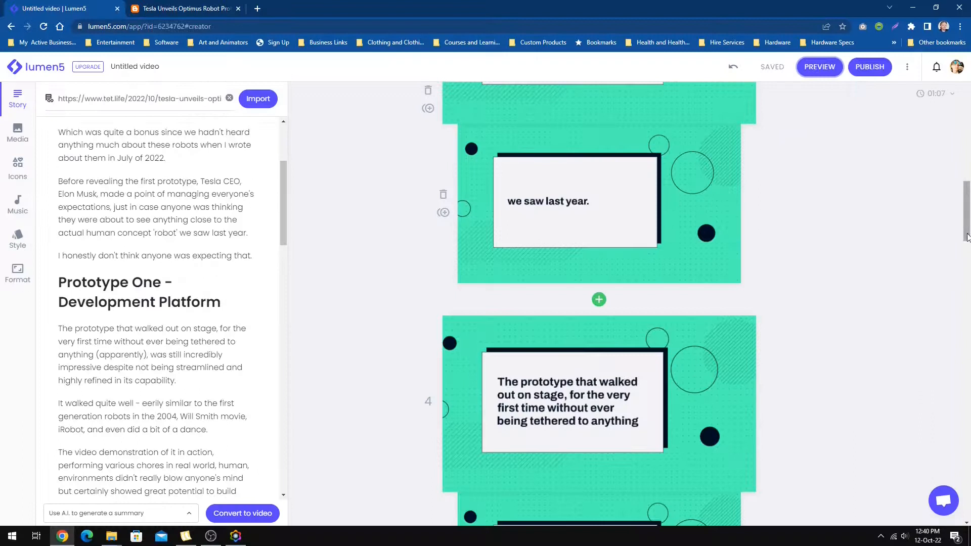
pyautogui.moveTo(966, 235); pyautogui.dragTo(930, 471)
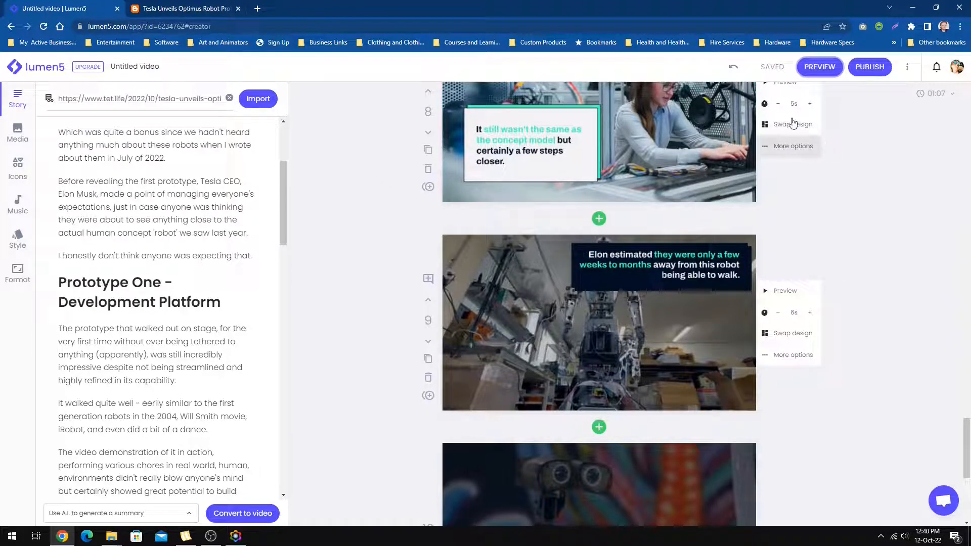
# Step: Undo the conversion to video and read through the story text for passages to rewrite
pyautogui.click(736, 69)
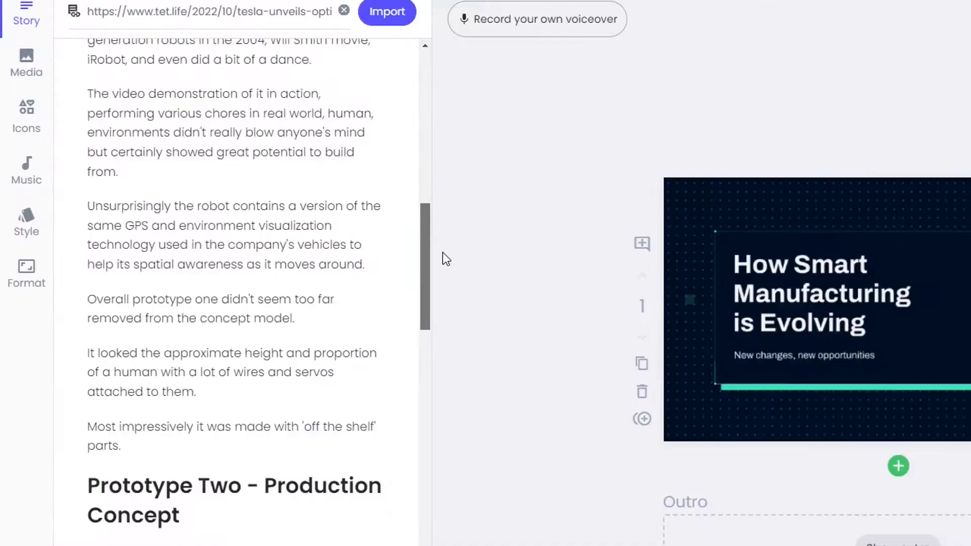
pyautogui.moveTo(294, 260); pyautogui.dragTo(287, 325)
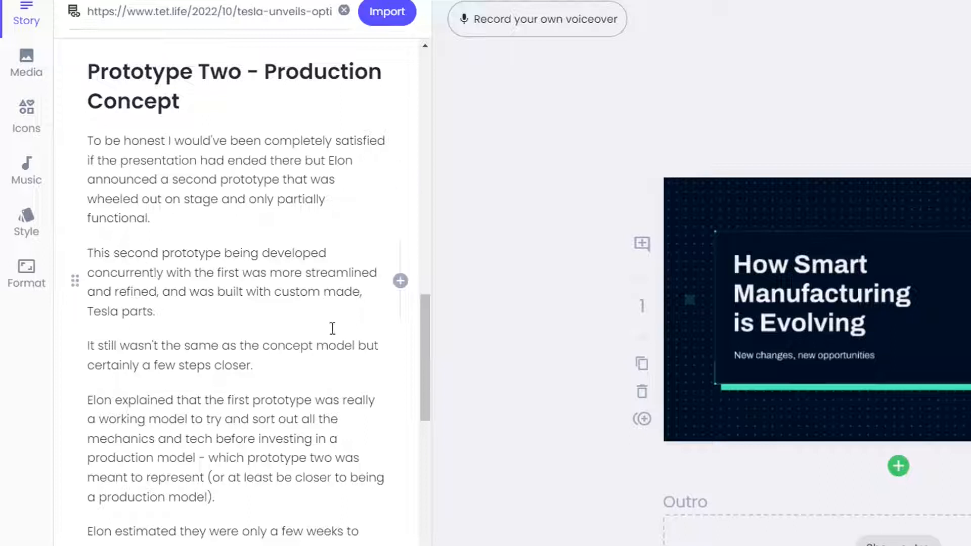
pyautogui.moveTo(423, 307); pyautogui.dragTo(440, 61)
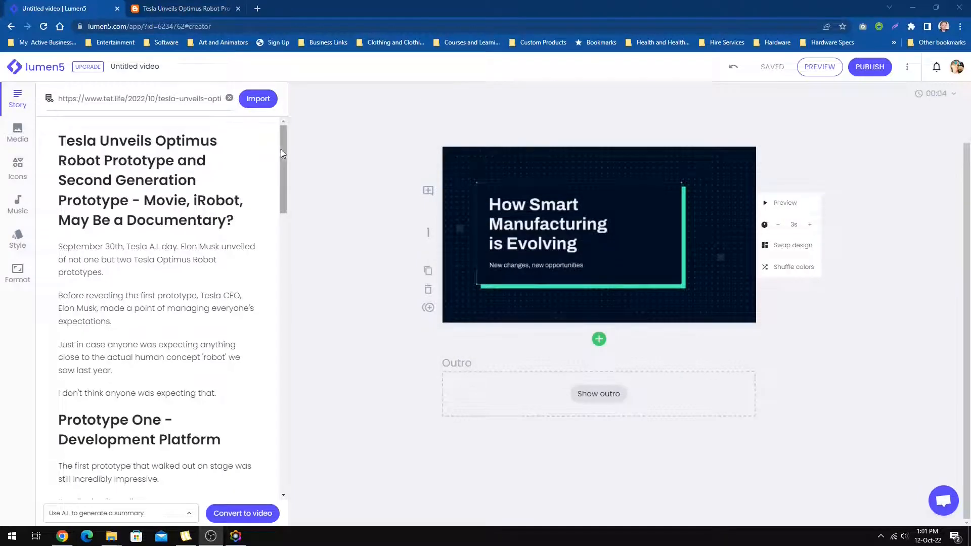
# Step: Review the shortened story paragraphs from the title down to the "Prototype Two - Production Concept" section
pyautogui.moveTo(283, 146); pyautogui.dragTo(286, 227)
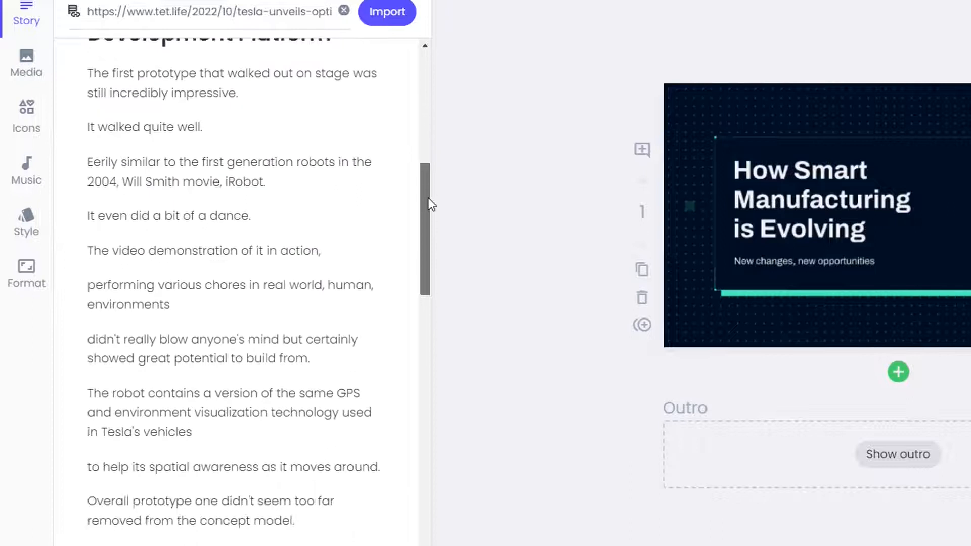
pyautogui.moveTo(429, 198); pyautogui.dragTo(438, 283)
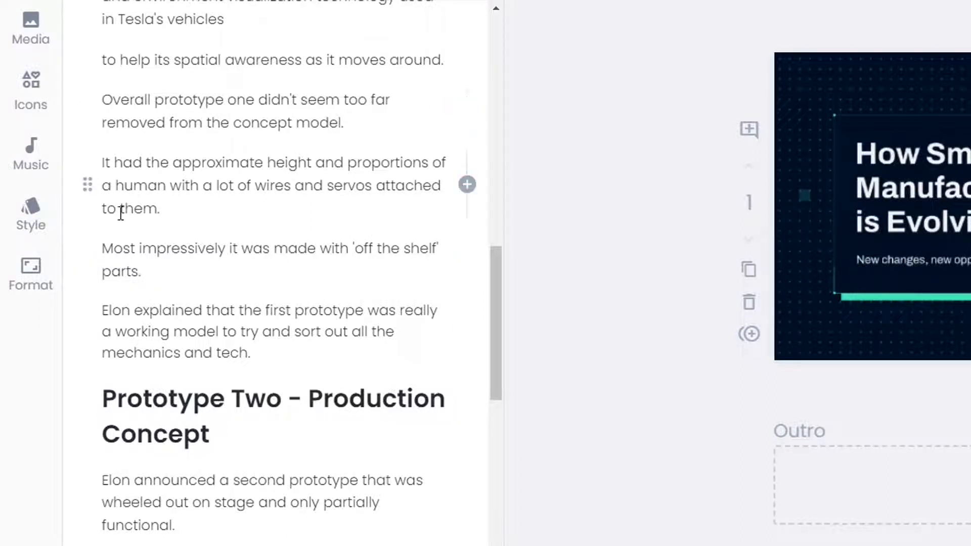
pyautogui.moveTo(87, 184)
pyautogui.mouseDown()
pyautogui.moveTo(87, 163)
pyautogui.moveTo(90, 198)
pyautogui.moveTo(84, 162)
pyautogui.moveTo(80, 187)
pyautogui.mouseUp()
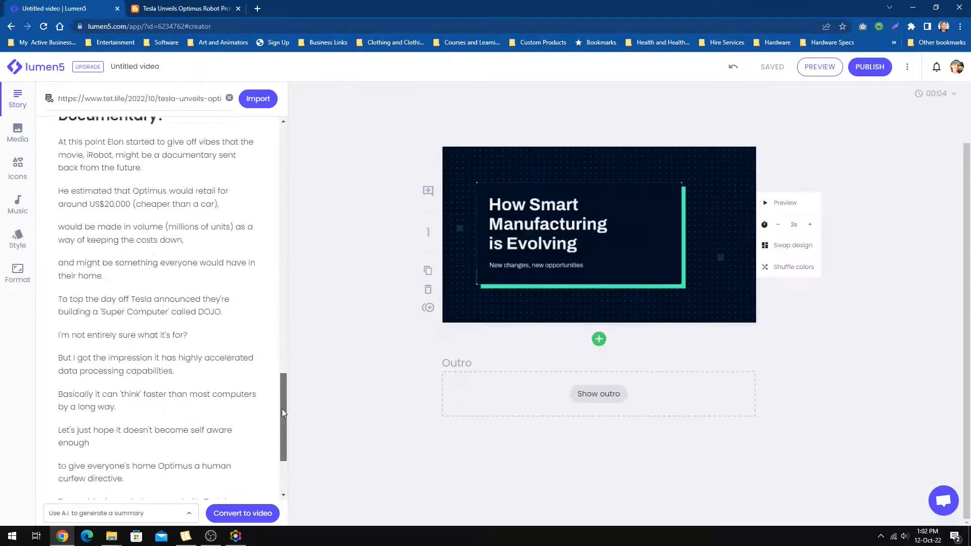
# Step: Convert the edited story to video with the option "Use every sentence in the story"
pyautogui.moveTo(282, 409); pyautogui.dragTo(287, 442)
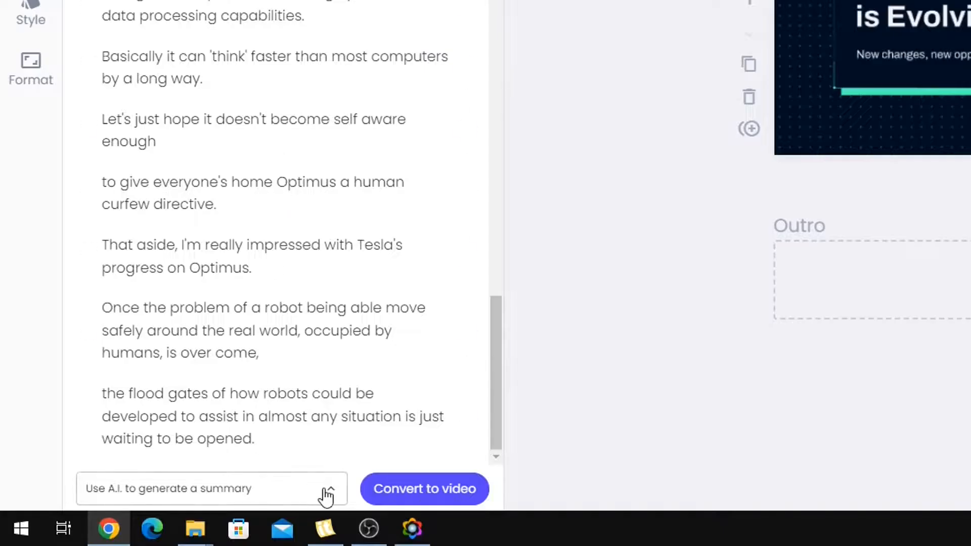
pyautogui.click(331, 490)
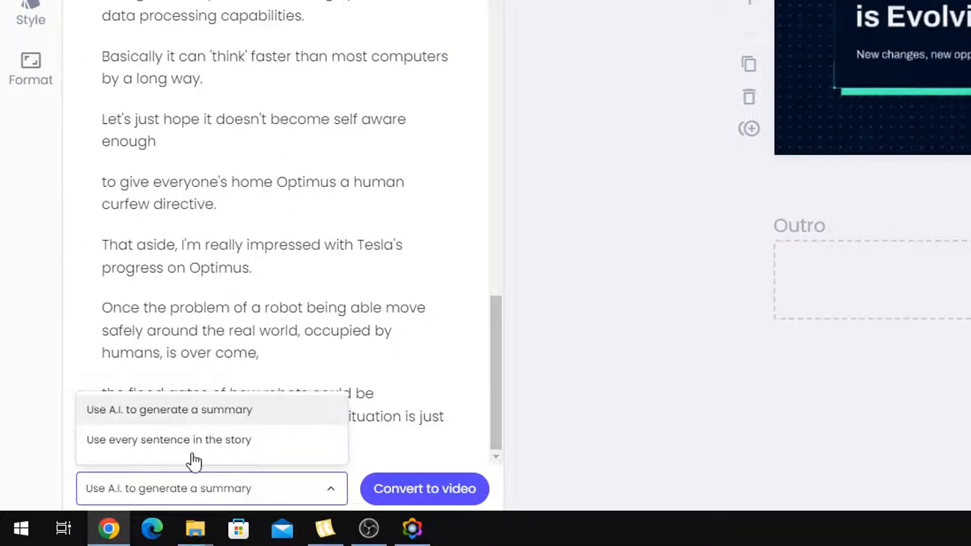
pyautogui.click(164, 449)
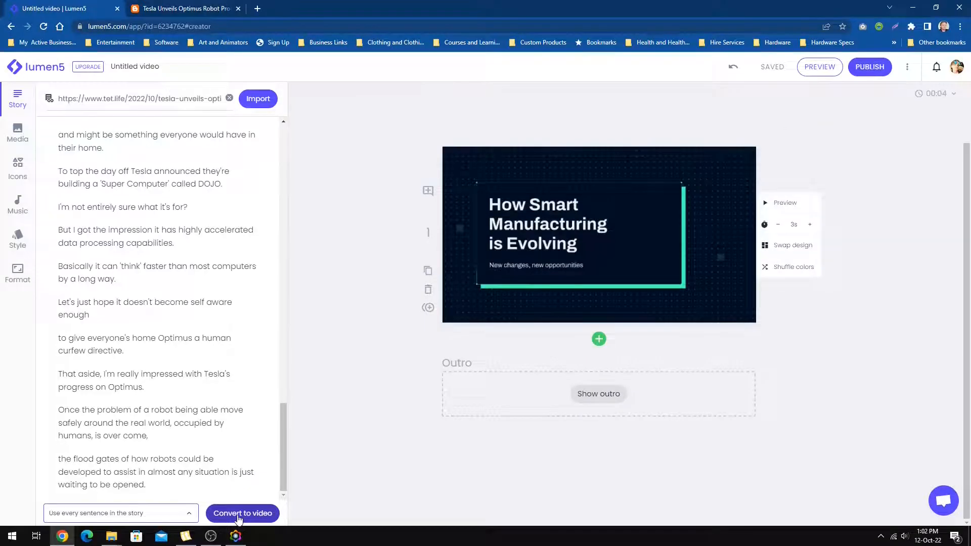
pyautogui.click(238, 514)
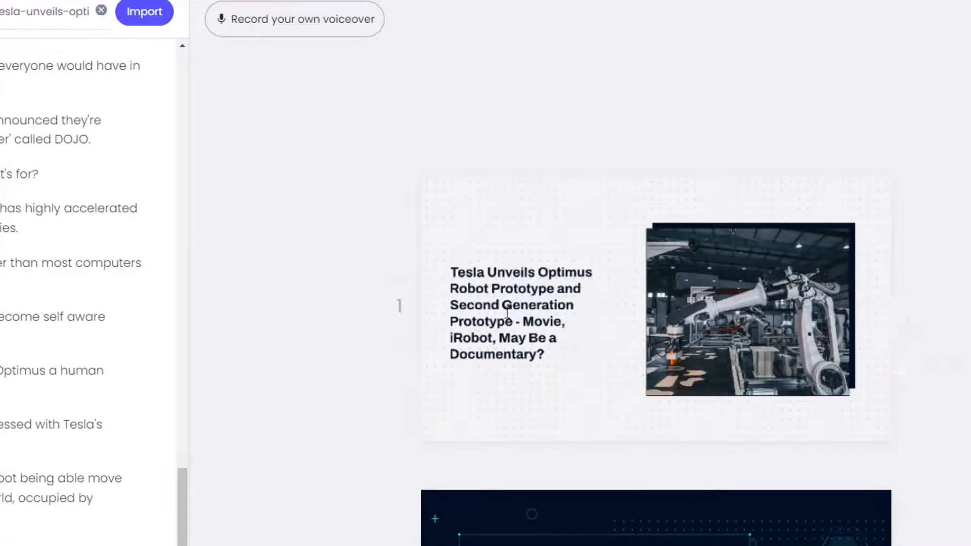
# Step: Search the media library with the recommended term "robot" and look through the photos and videos
pyautogui.click(730, 334)
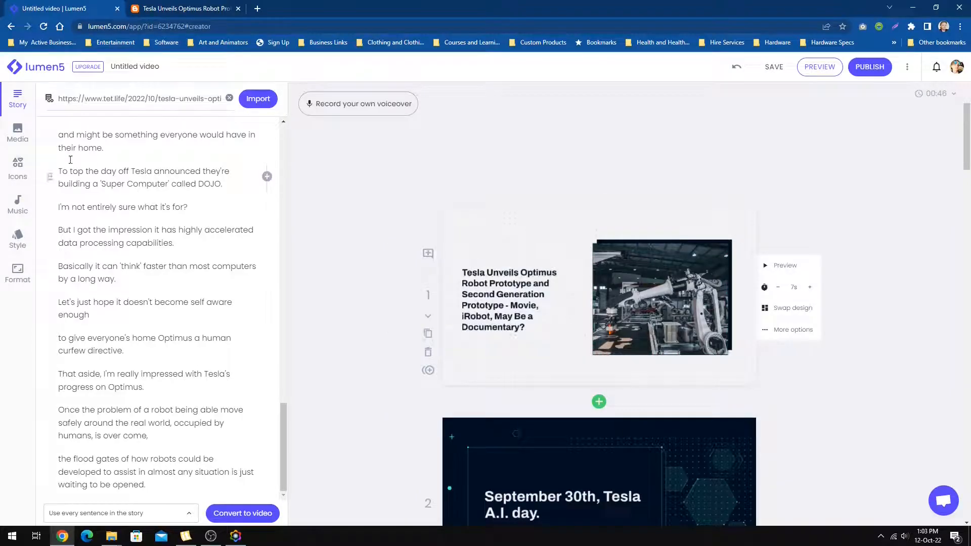
pyautogui.click(19, 133)
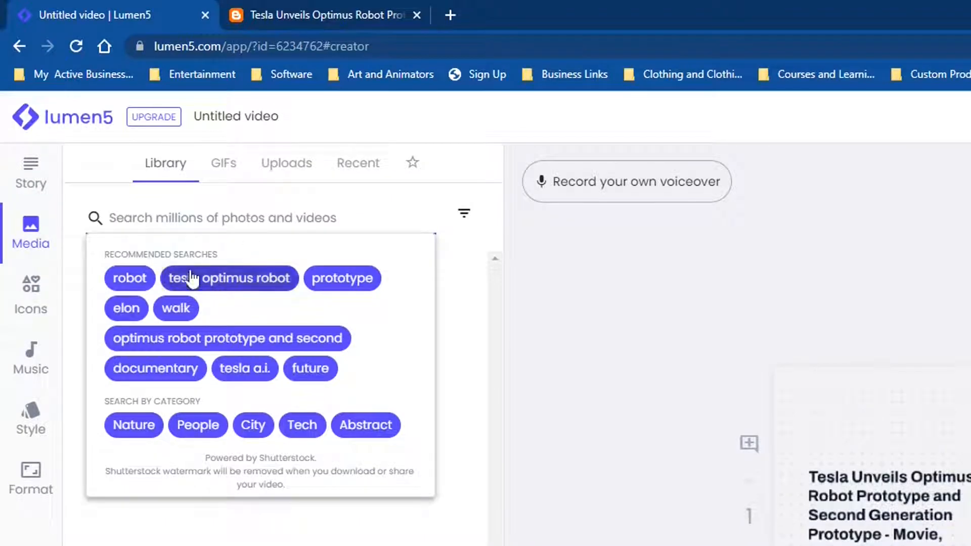
pyautogui.click(127, 283)
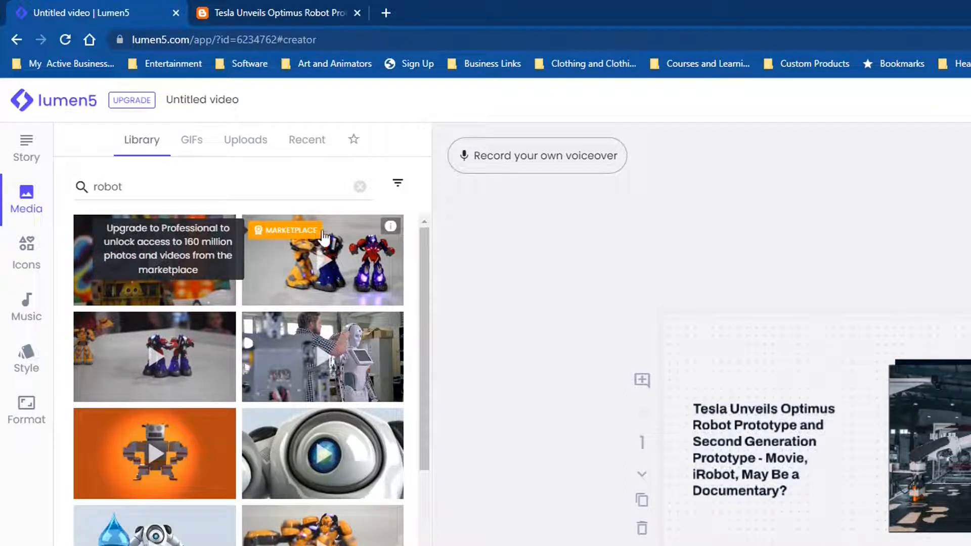
pyautogui.moveTo(425, 228); pyautogui.dragTo(423, 278)
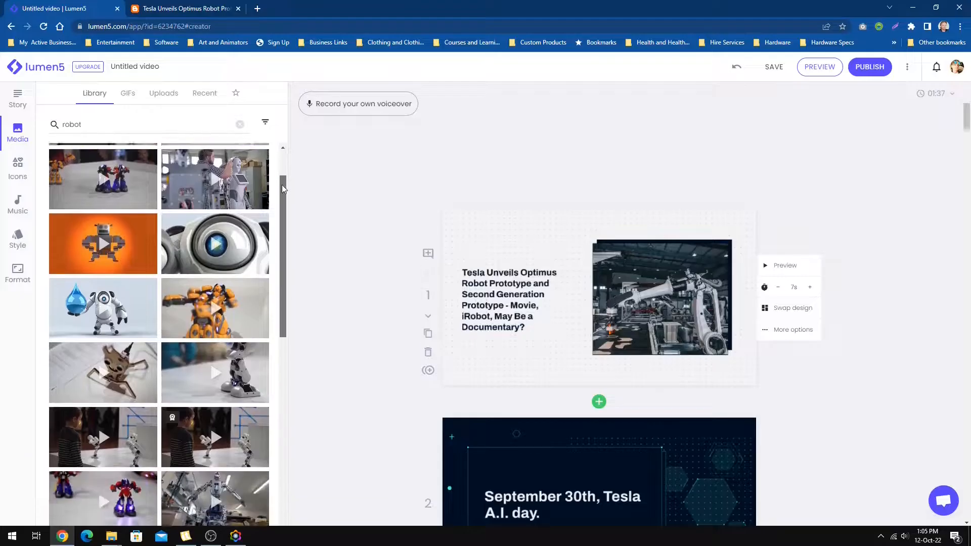
pyautogui.moveTo(282, 186); pyautogui.dragTo(288, 264)
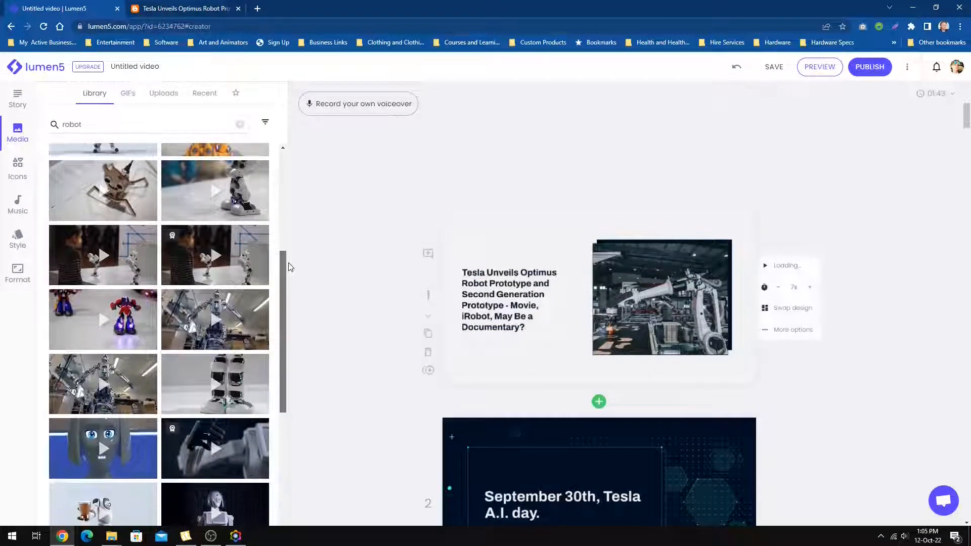
# Step: Search the media library for "Tesla robot" and browse the photos and videos for suitable footage
pyautogui.click(62, 121)
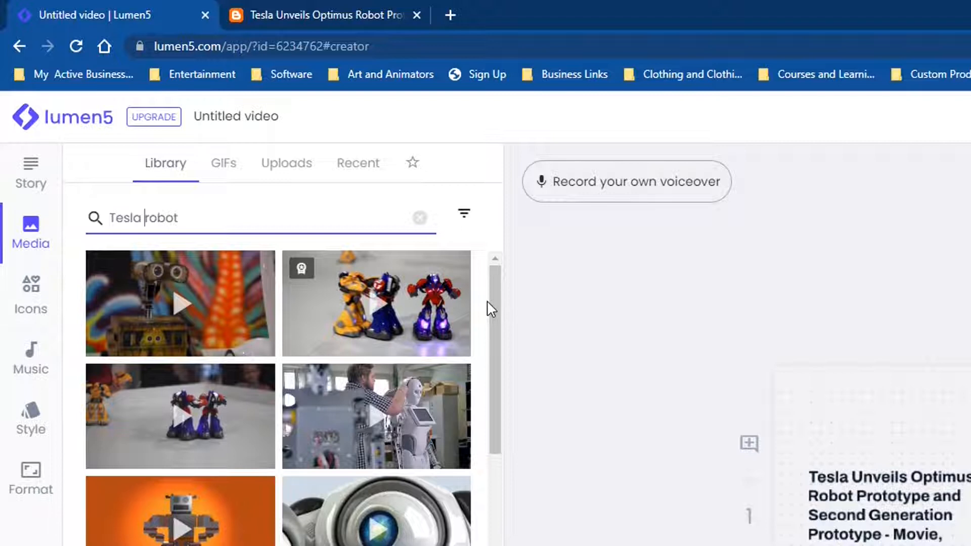
pyautogui.press('Return')
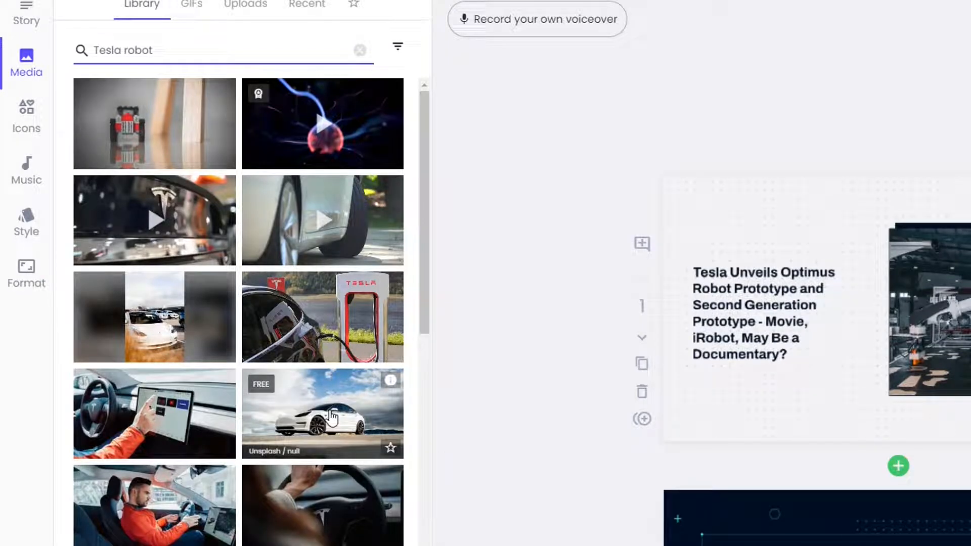
pyautogui.moveTo(423, 143); pyautogui.dragTo(420, 466)
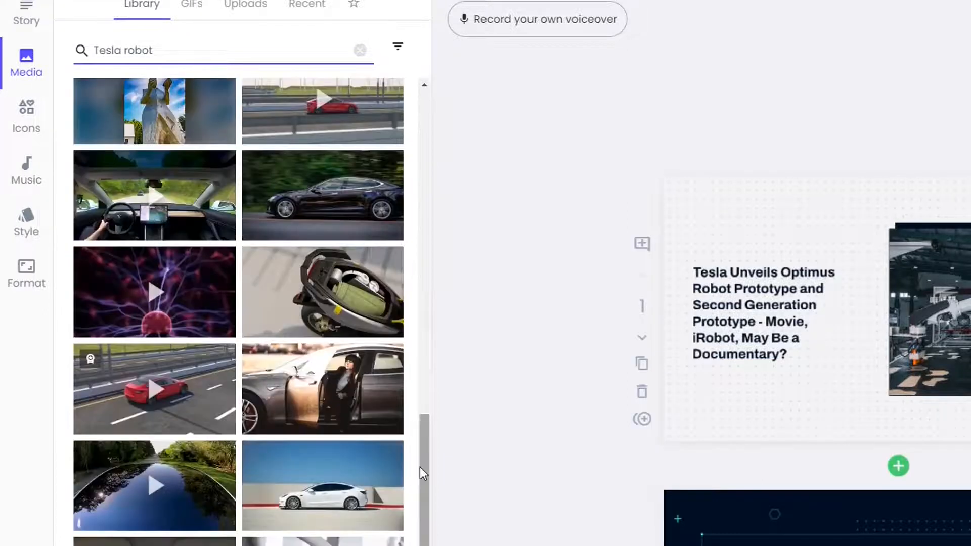
pyautogui.moveTo(426, 389); pyautogui.dragTo(428, 544)
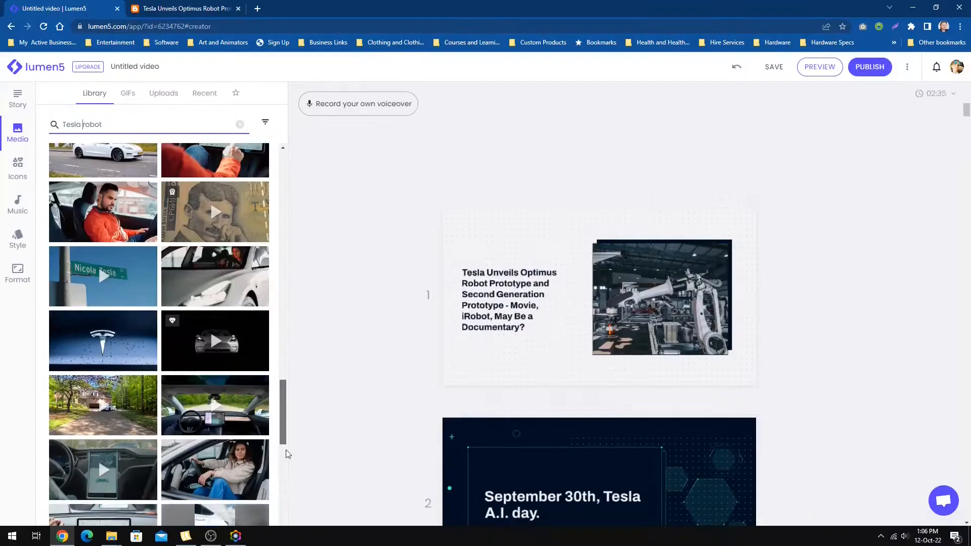
pyautogui.moveTo(287, 454); pyautogui.dragTo(279, 495)
# Step: Look through the free music tracks available for the video
pyautogui.click(31, 169)
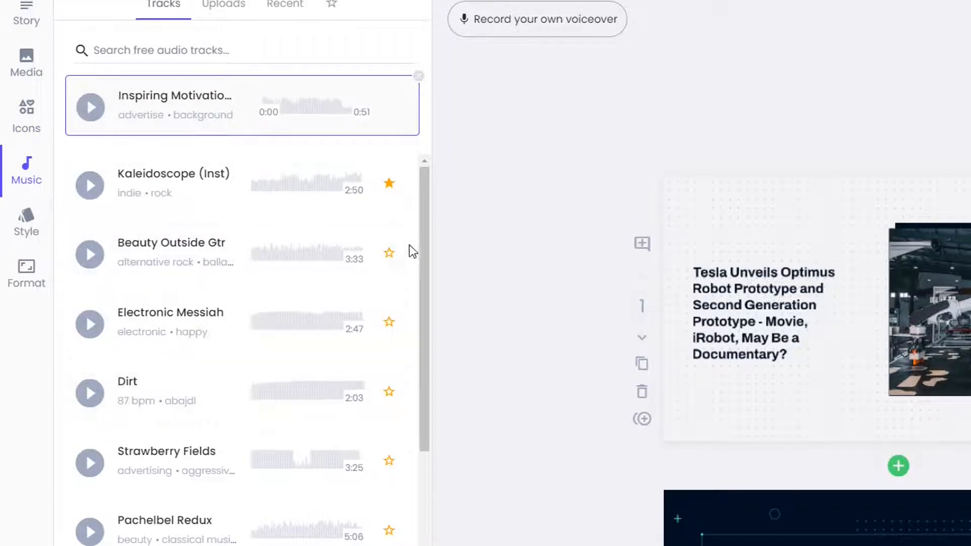
pyautogui.moveTo(429, 225); pyautogui.dragTo(432, 293)
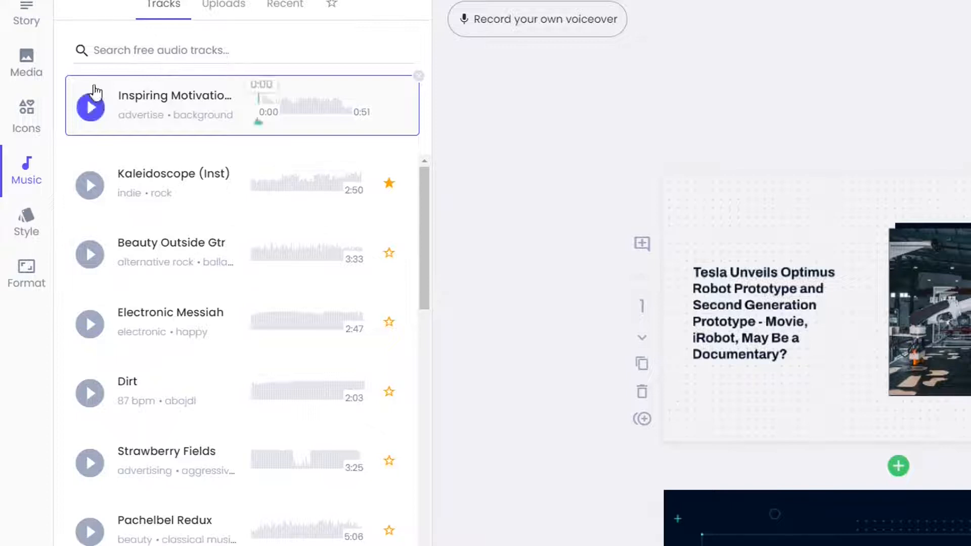
# Step: Apply the Teal color palette to the video after trying Bolt, and check the recolored scenes
pyautogui.click(32, 228)
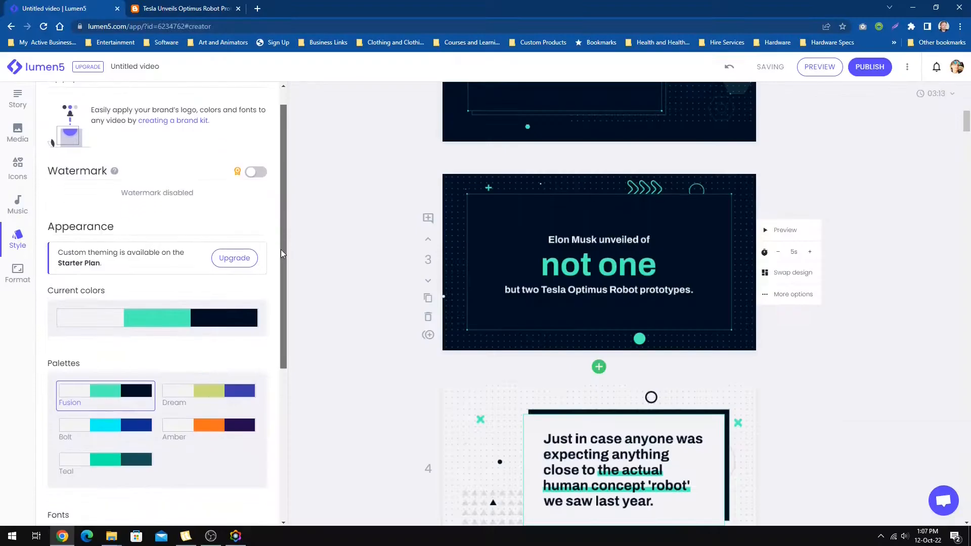
pyautogui.moveTo(492, 279); pyautogui.dragTo(489, 396)
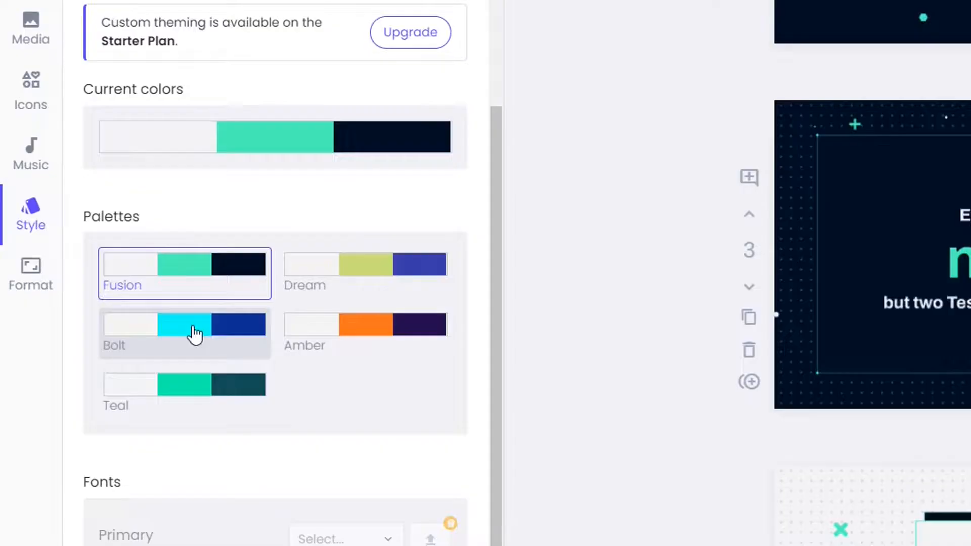
pyautogui.click(195, 334)
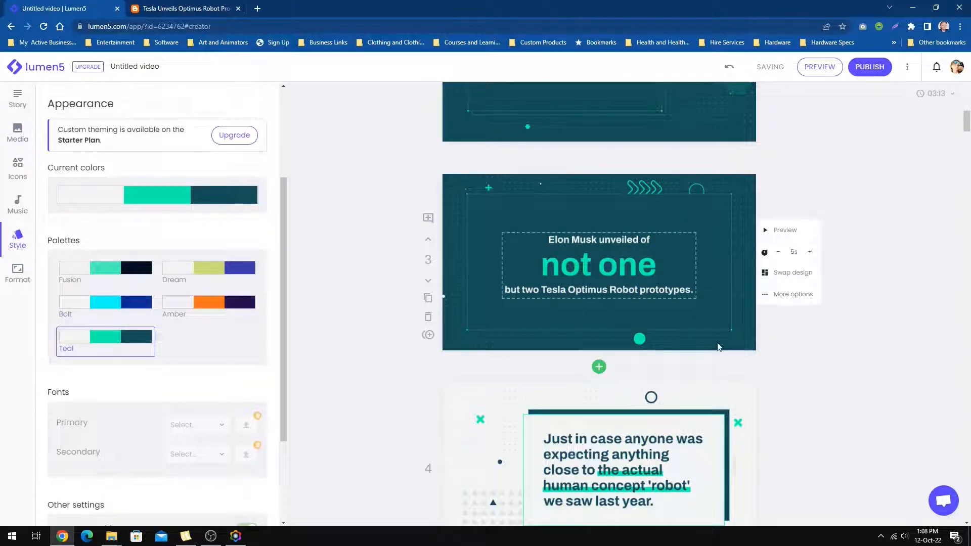
pyautogui.moveTo(967, 119); pyautogui.dragTo(966, 190)
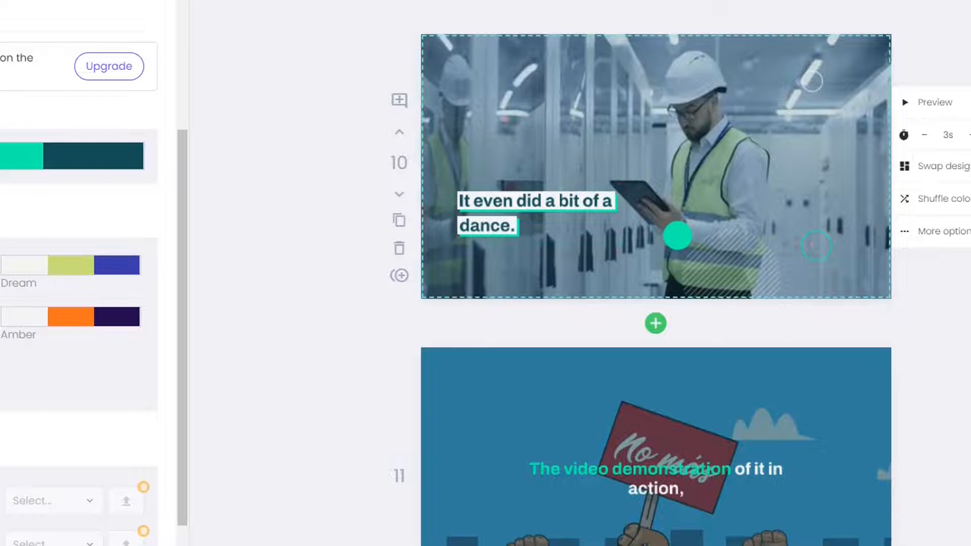
# Step: Swap scene 13's design for the Media layout with a full-frame image and a small white text box
pyautogui.scroll(-4, 657, 285)
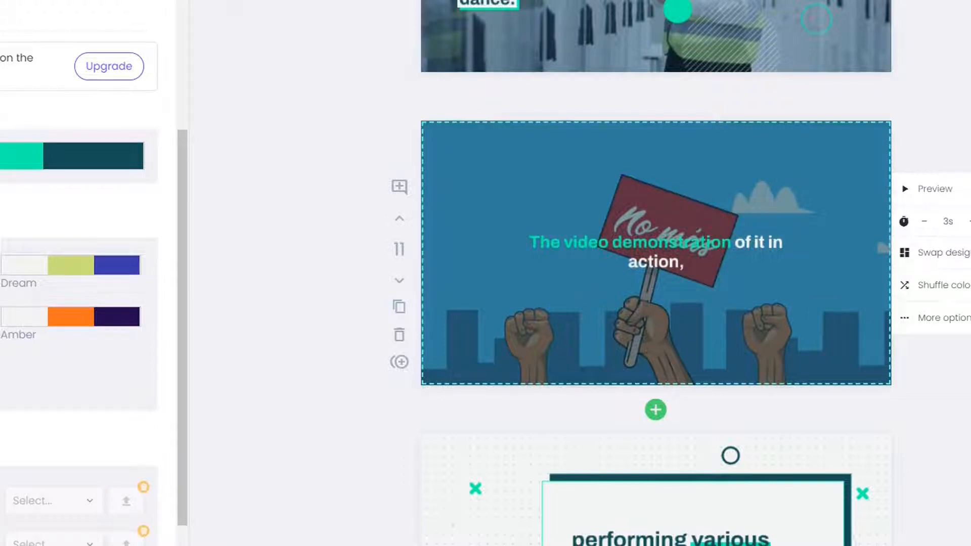
pyautogui.moveTo(968, 204)
pyautogui.mouseDown()
pyautogui.moveTo(968, 239)
pyautogui.moveTo(969, 218)
pyautogui.mouseUp()
pyautogui.moveTo(561, 285)
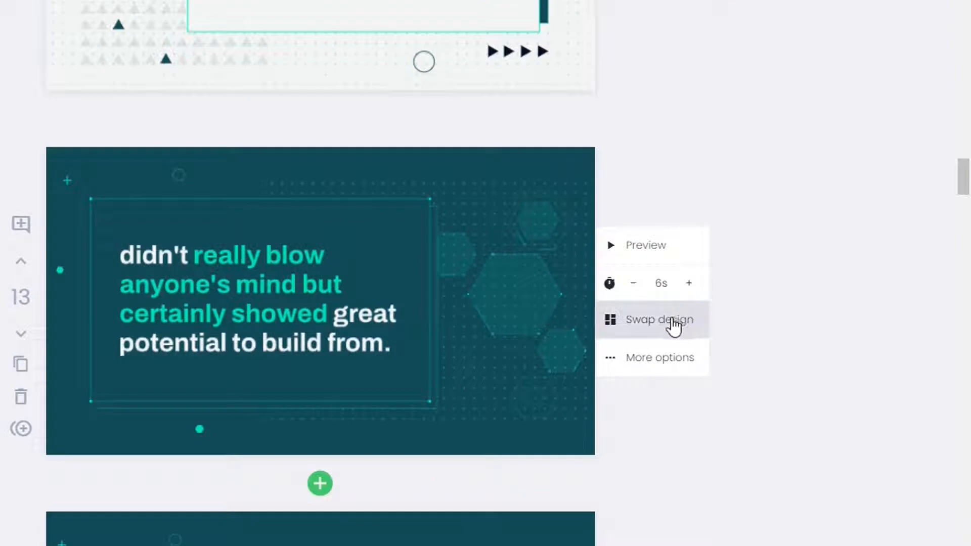
pyautogui.click(673, 320)
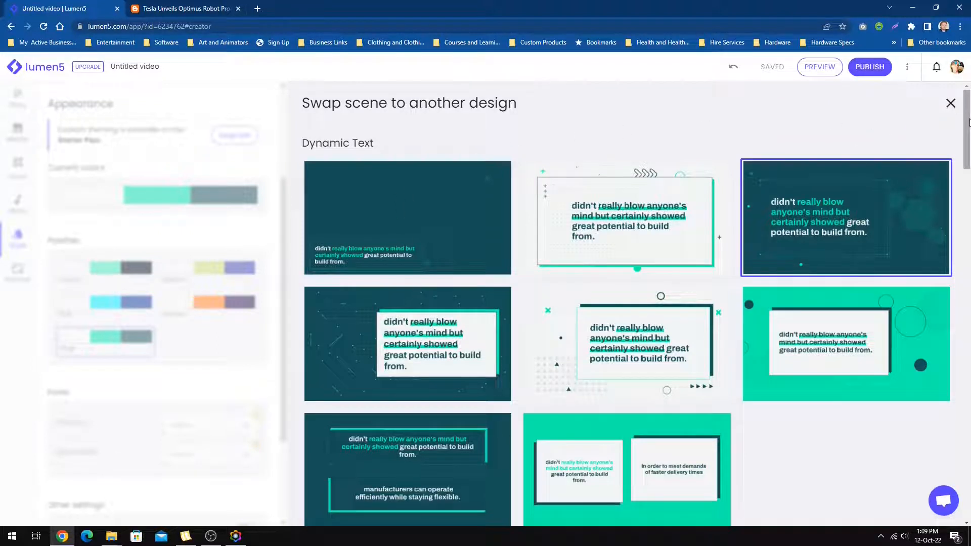
pyautogui.moveTo(968, 123); pyautogui.dragTo(968, 163)
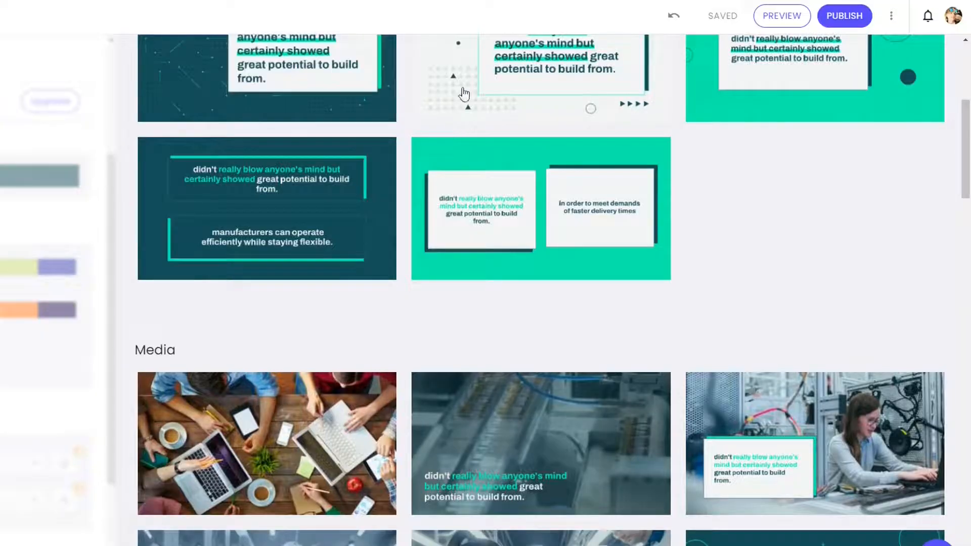
pyautogui.moveTo(969, 130); pyautogui.dragTo(968, 457)
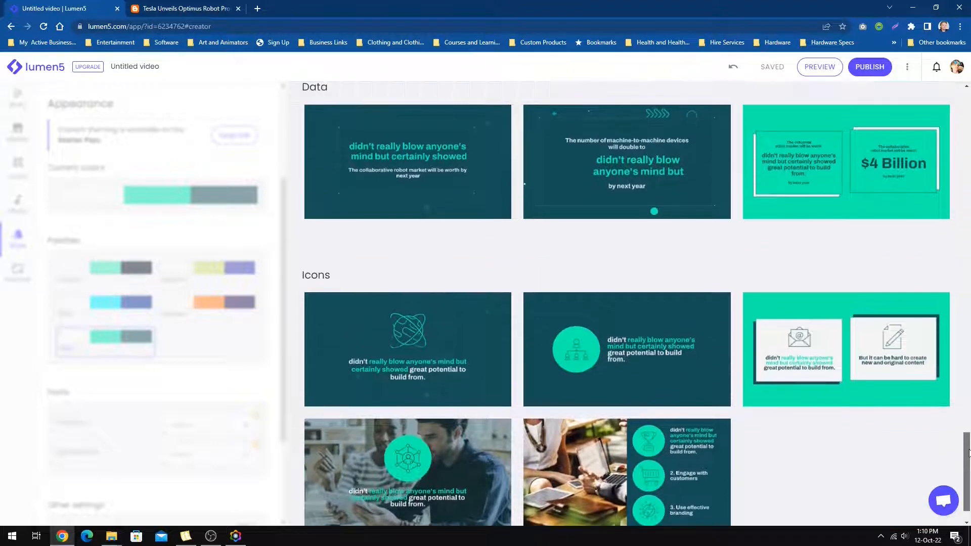
pyautogui.scroll(-1, 967, 453)
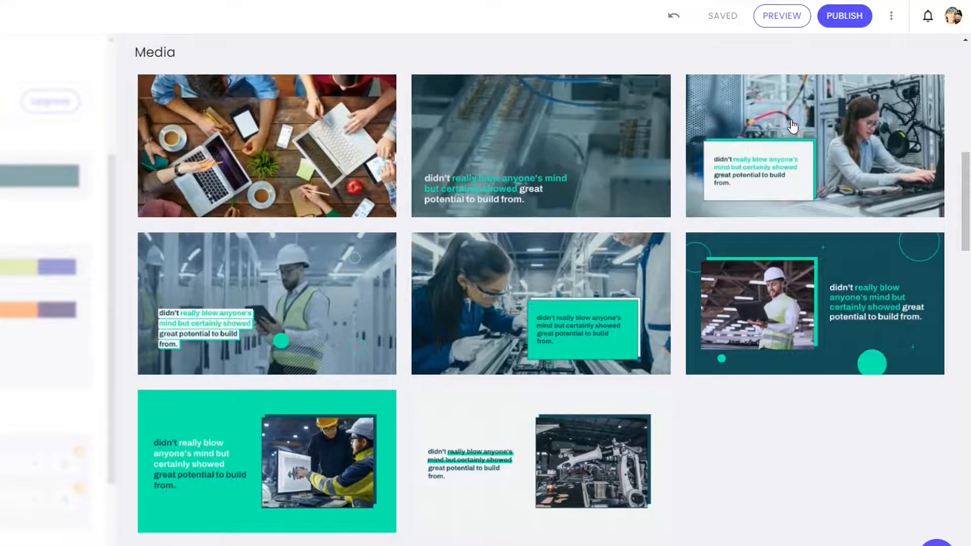
pyautogui.click(793, 126)
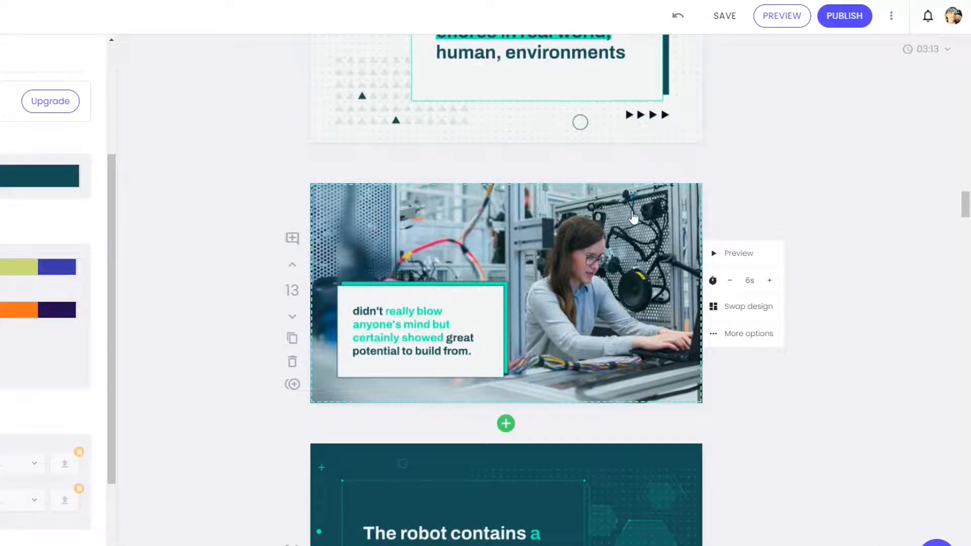
# Step: Replace scene 13's background image with the library video of a man touching a robot, and preview the scene
pyautogui.click(633, 218)
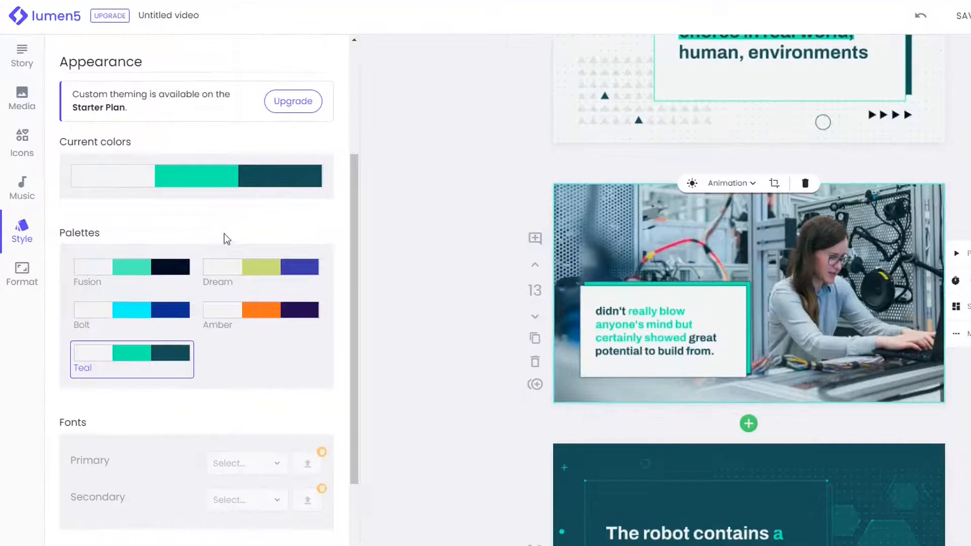
pyautogui.click(22, 96)
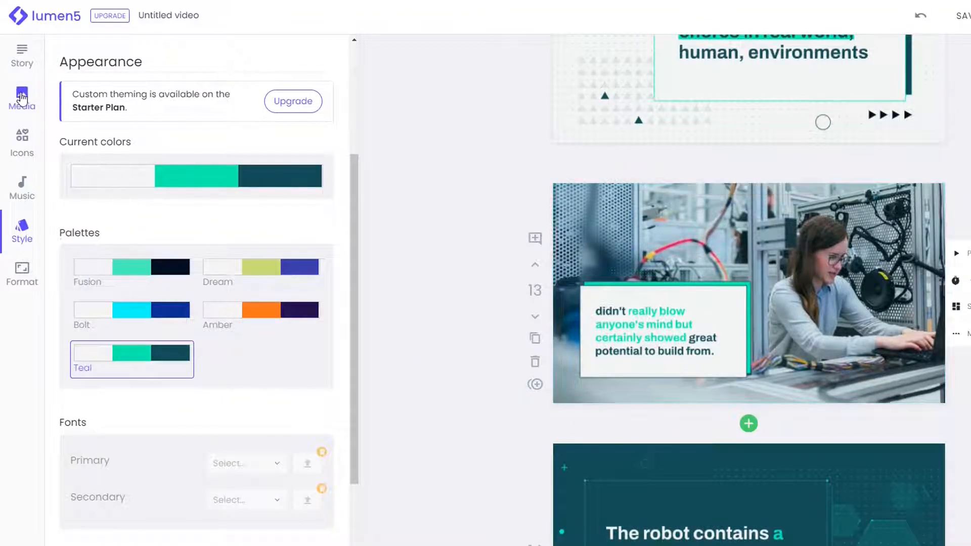
pyautogui.click(21, 96)
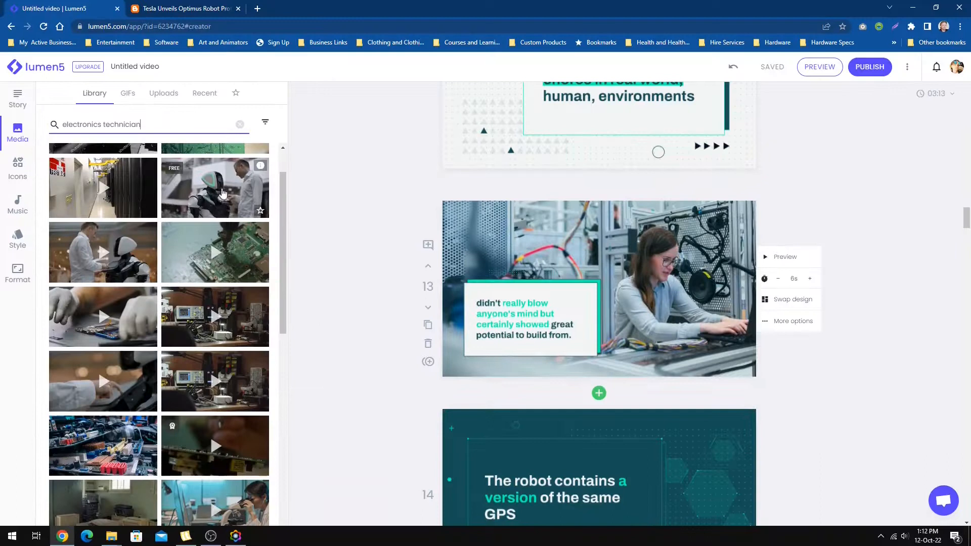
pyautogui.click(204, 195)
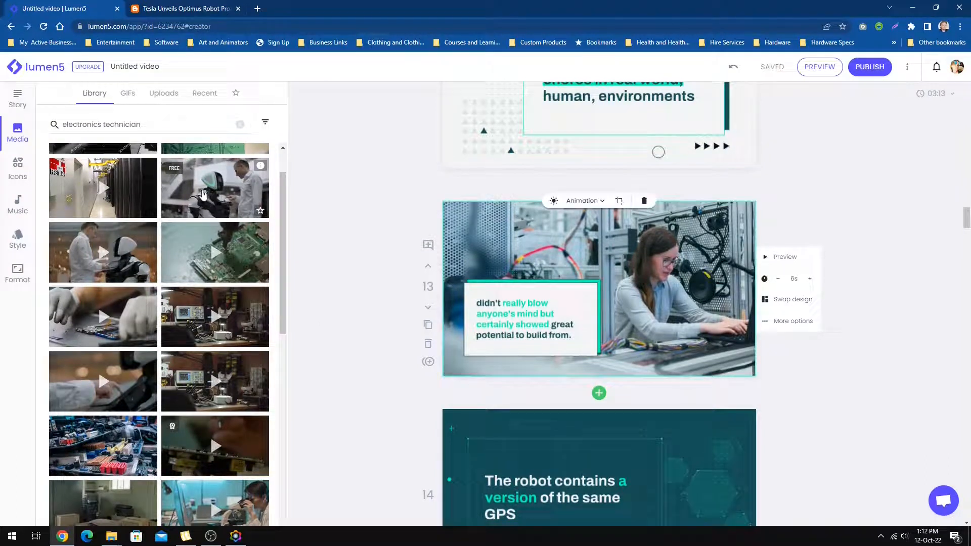
pyautogui.click(204, 195)
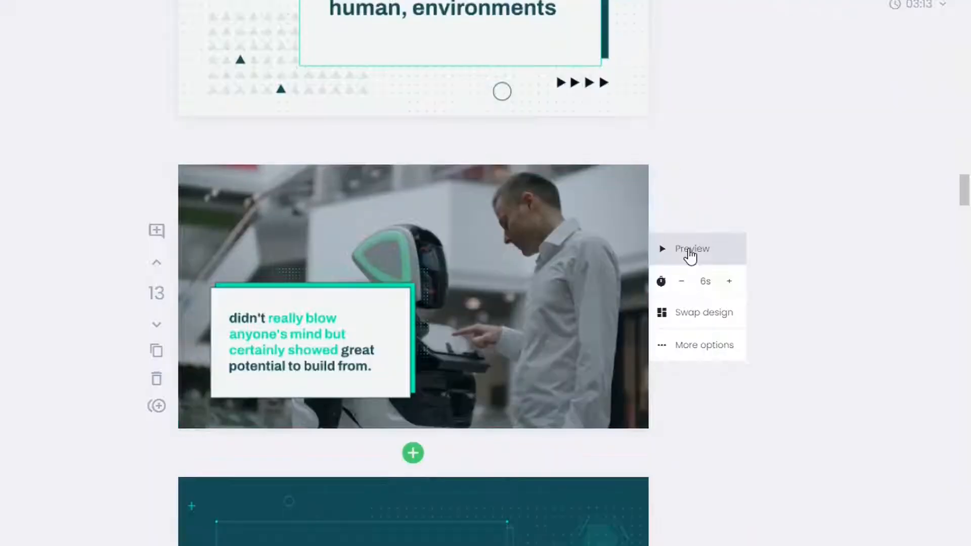
pyautogui.click(783, 257)
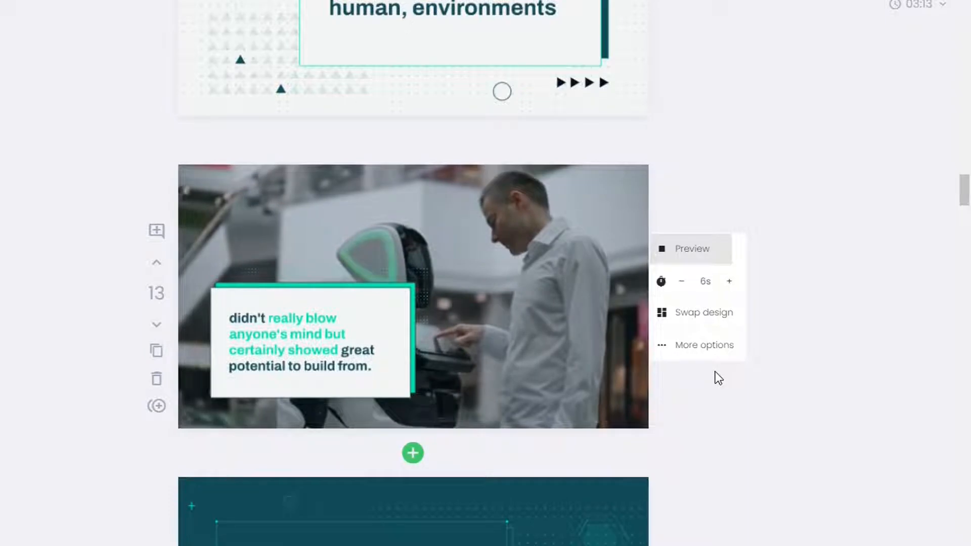
# Step: Look through the text size and font options for scene 13's caption
pyautogui.click(281, 333)
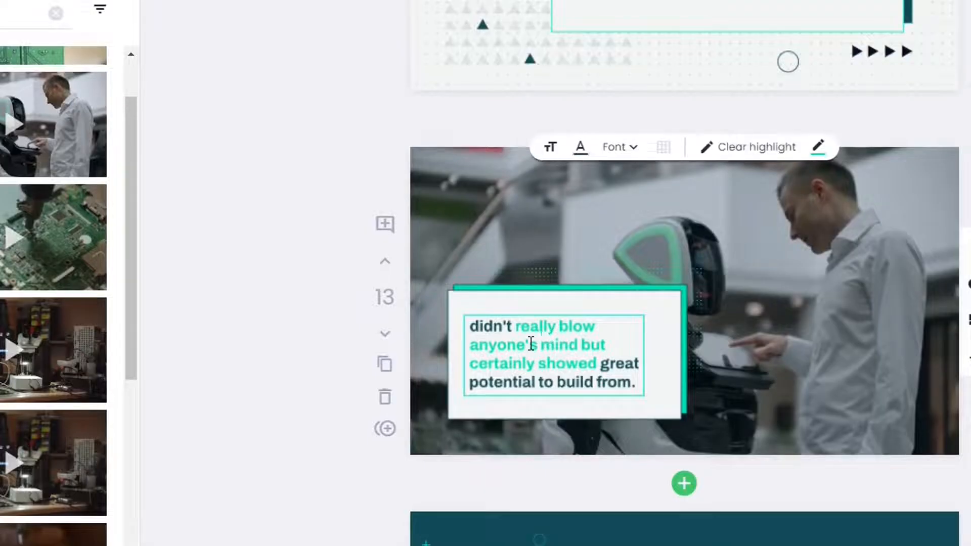
pyautogui.click(550, 150)
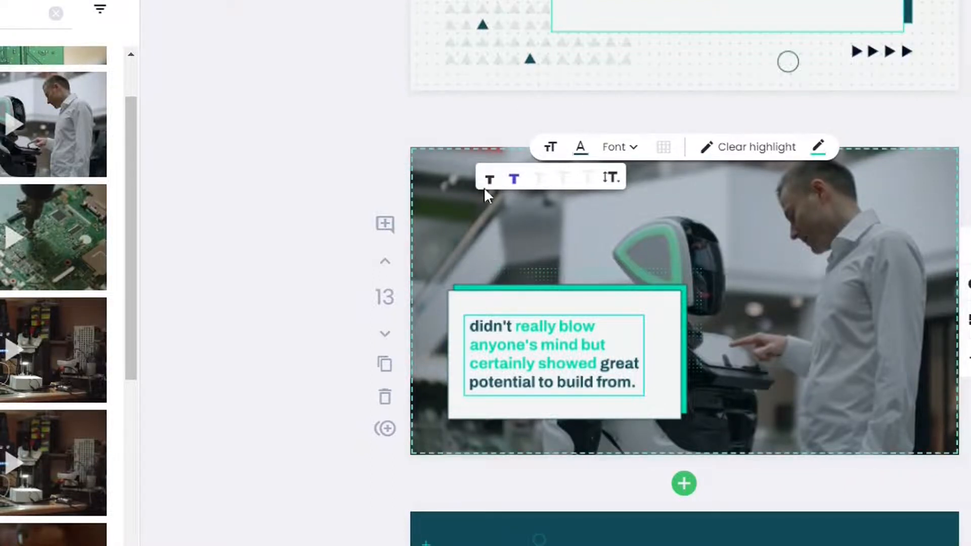
pyautogui.click(617, 152)
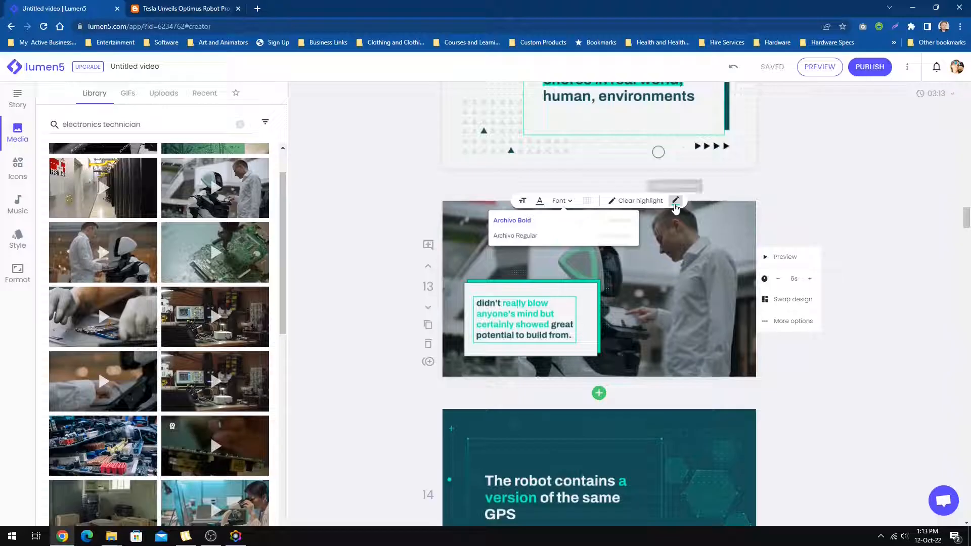
# Step: Crop scene 13's background video slightly closer around the robot and man, and reduce its brightness
pyautogui.click(707, 274)
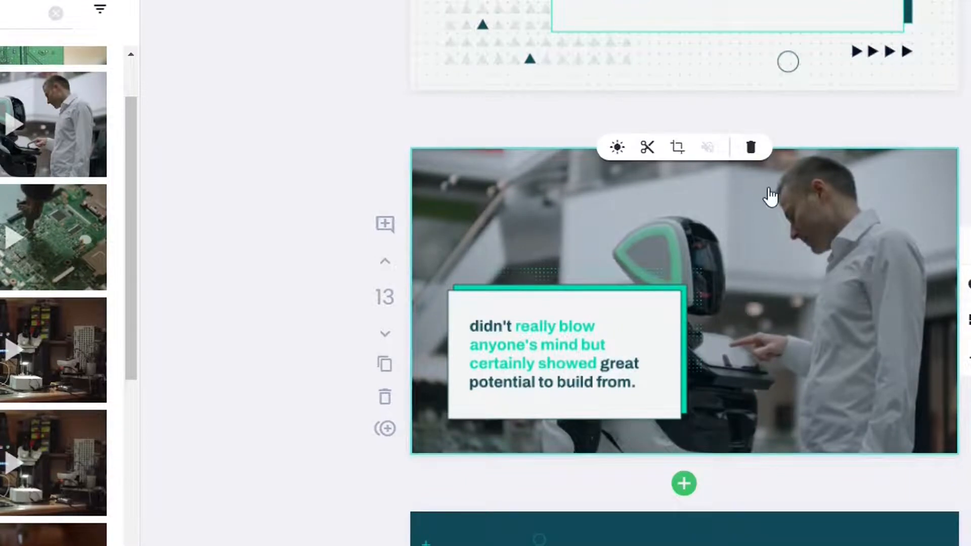
pyautogui.click(677, 147)
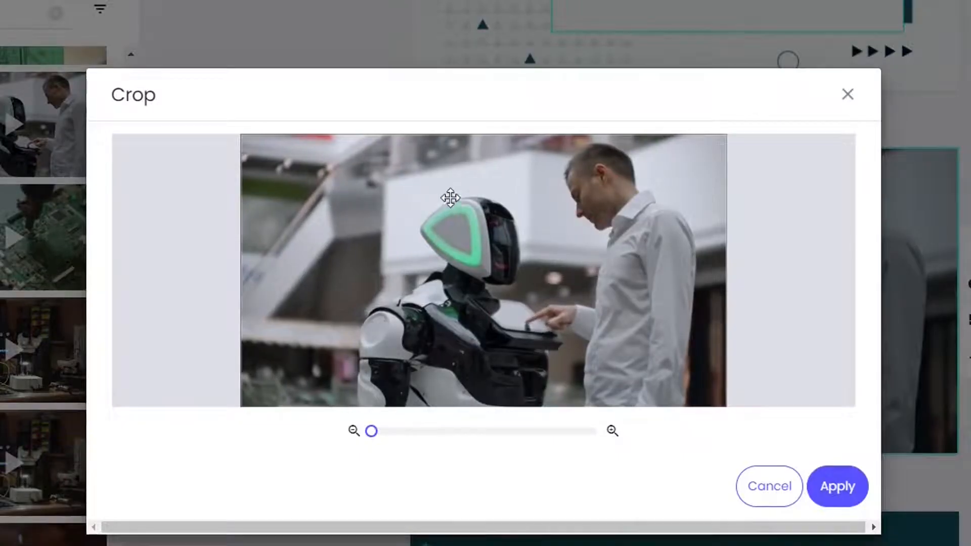
pyautogui.moveTo(371, 429); pyautogui.dragTo(397, 431)
pyautogui.click(844, 493)
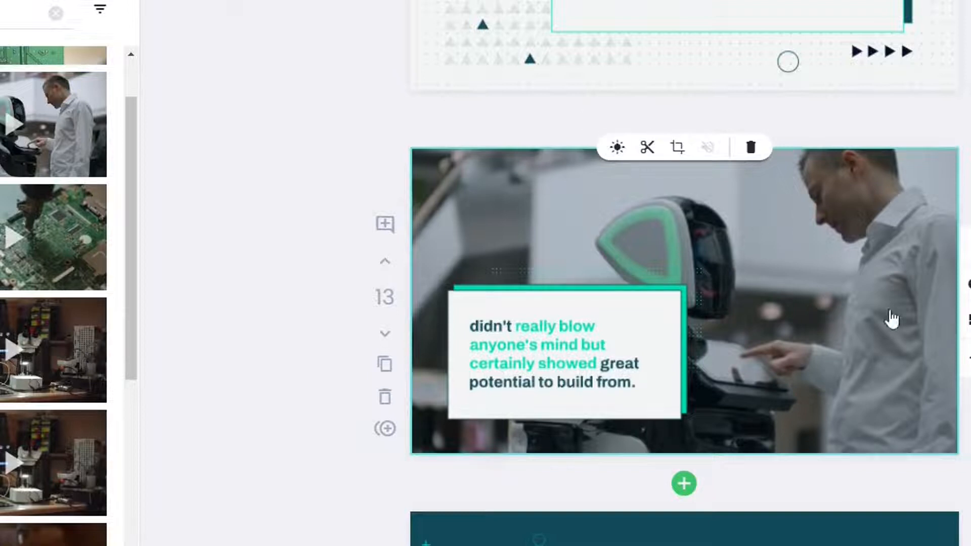
pyautogui.click(616, 147)
pyautogui.moveTo(639, 181); pyautogui.dragTo(616, 183)
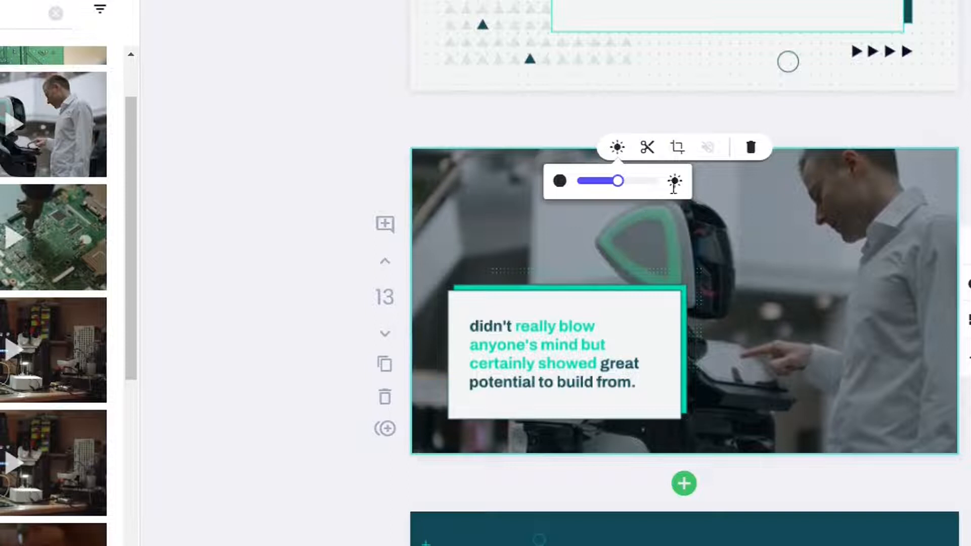
# Step: Show the outro after the video's last scene
pyautogui.scroll(-5, 682, 304)
pyautogui.moveTo(968, 235); pyautogui.dragTo(968, 240)
pyautogui.moveTo(968, 278); pyautogui.dragTo(954, 511)
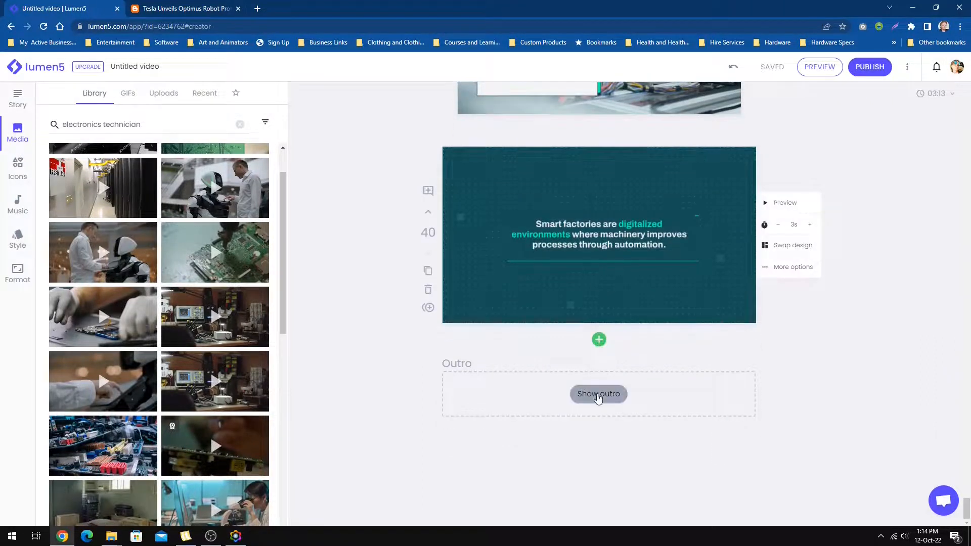
pyautogui.click(598, 394)
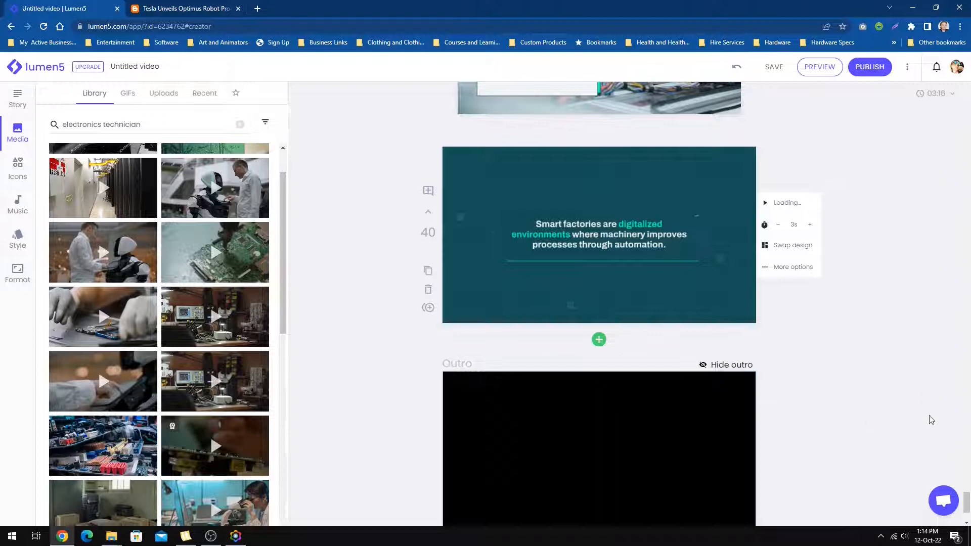
pyautogui.moveTo(967, 502); pyautogui.dragTo(966, 507)
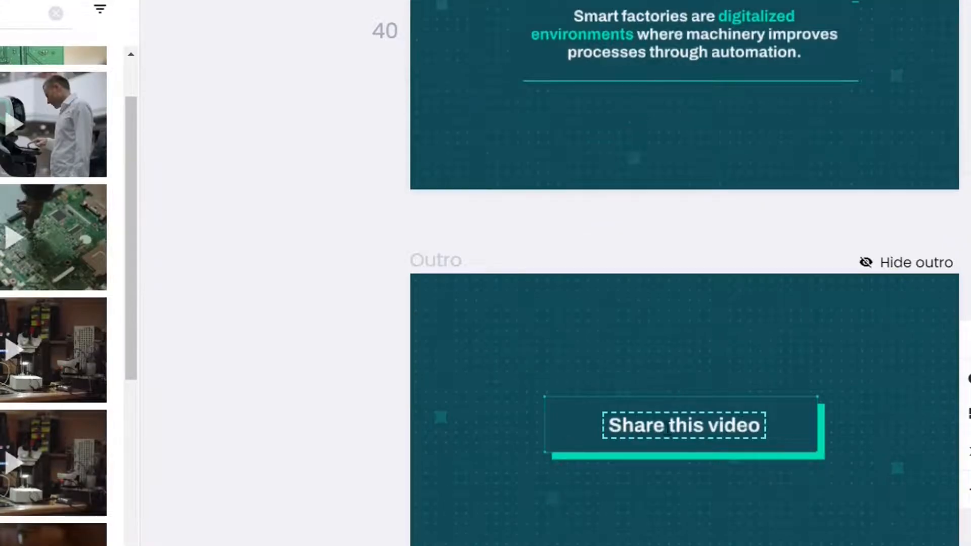
pyautogui.doubleClick(682, 424)
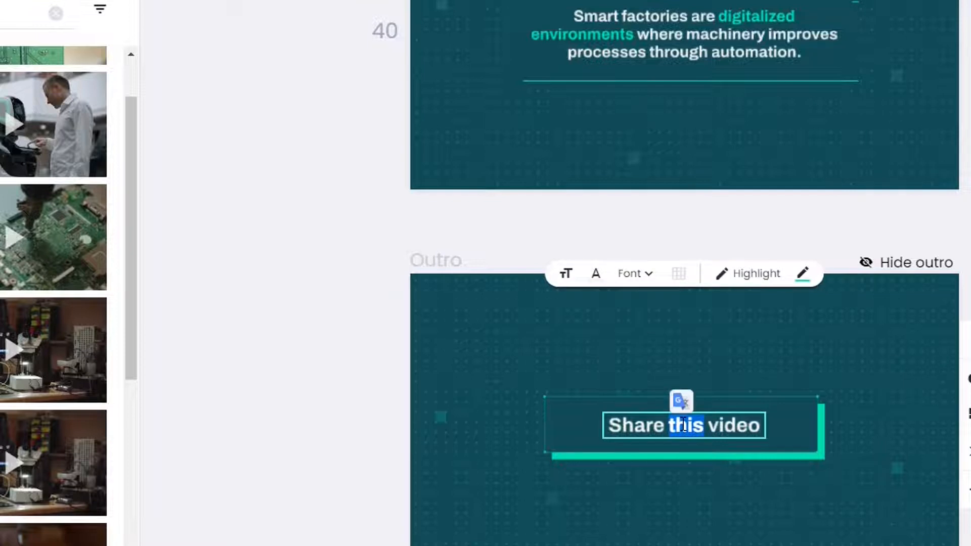
pyautogui.tripleClick(682, 424)
pyautogui.write('www.animation')
pyautogui.press('BackSpace')
pyautogui.press('BackSpace')
pyautogui.press('BackSpace')
pyautogui.press('BackSpace')
pyautogui.press('BackSpace')
pyautogui.press('BackSpace')
pyautogui.press('BackSpace')
pyautogui.press('BackSpace')
pyautogui.press('BackSpace')
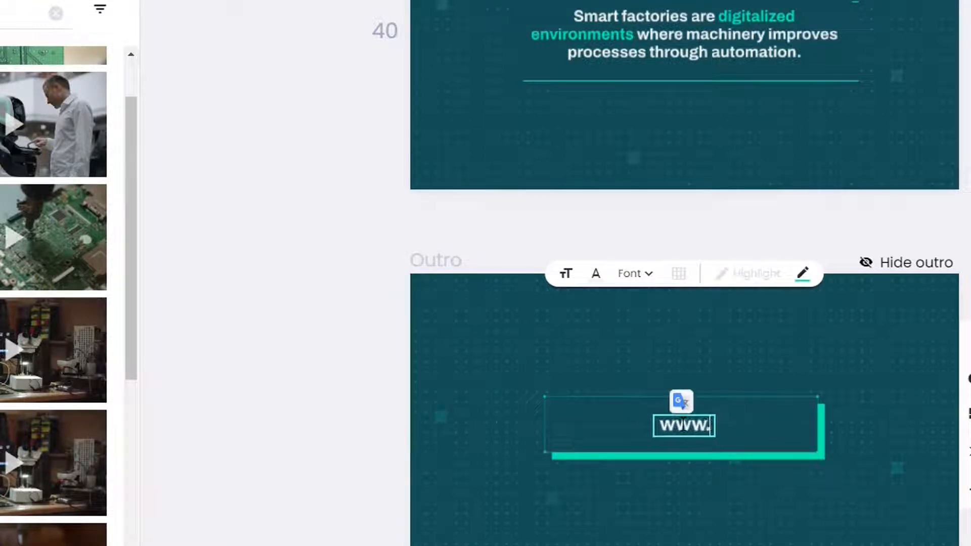
pyautogui.write('tet.li')
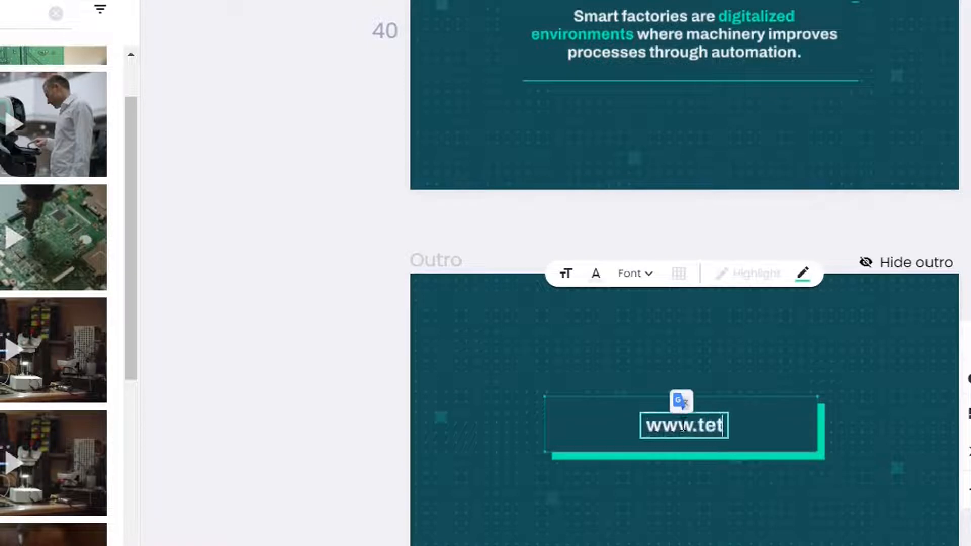
pyautogui.write('fe')
pyautogui.click(906, 262)
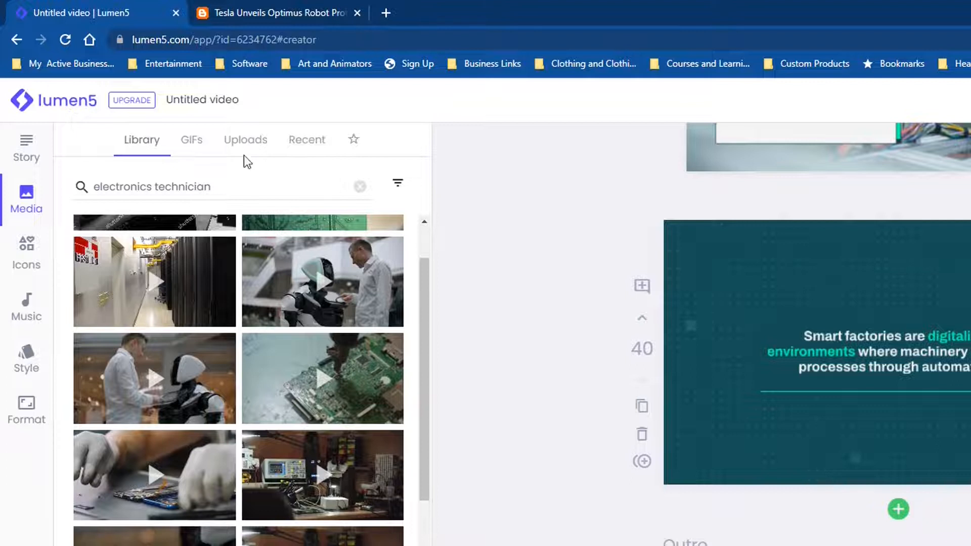
# Step: Upload the six Tesla robot images from the "2022-10-11 Lumen5 Demonstration video" folder to the media uploads with no credits
pyautogui.click(256, 147)
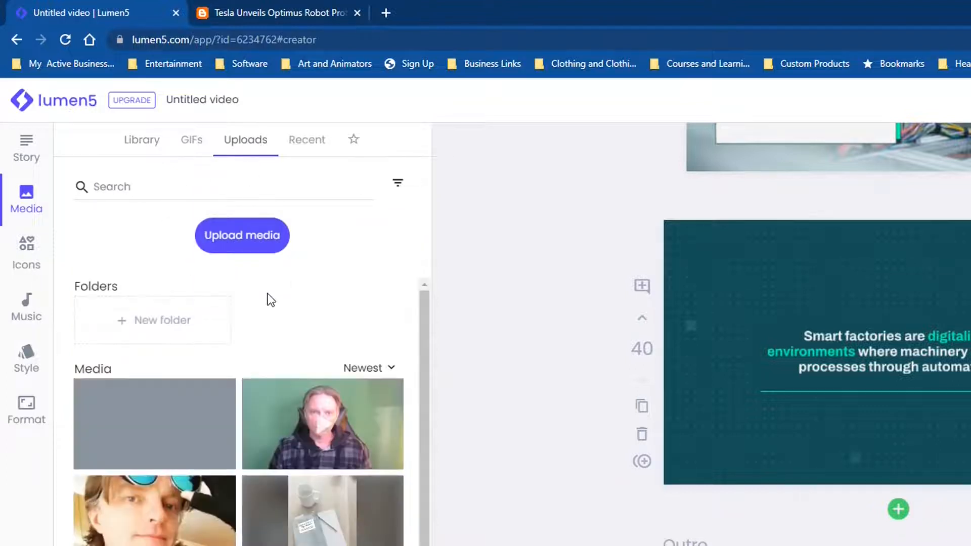
pyautogui.click(244, 241)
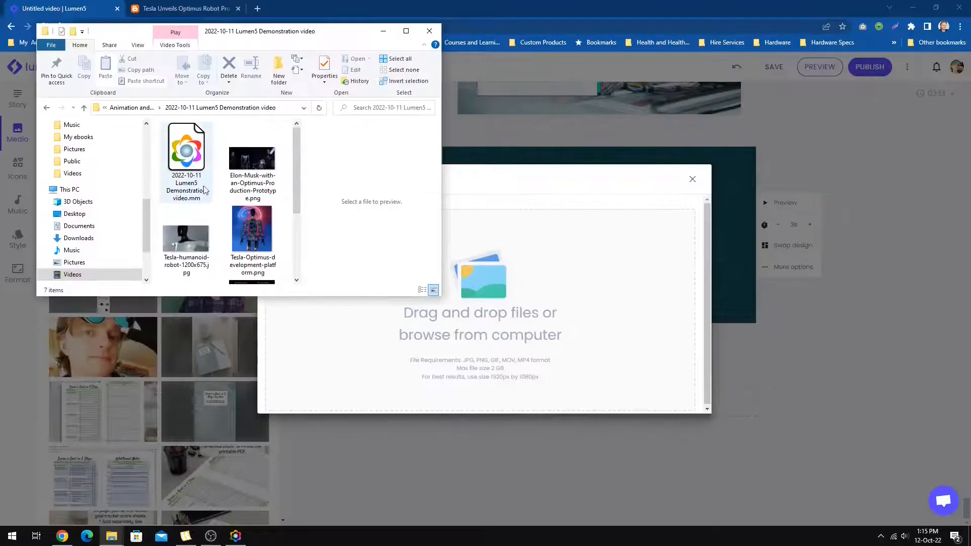
pyautogui.click(251, 169)
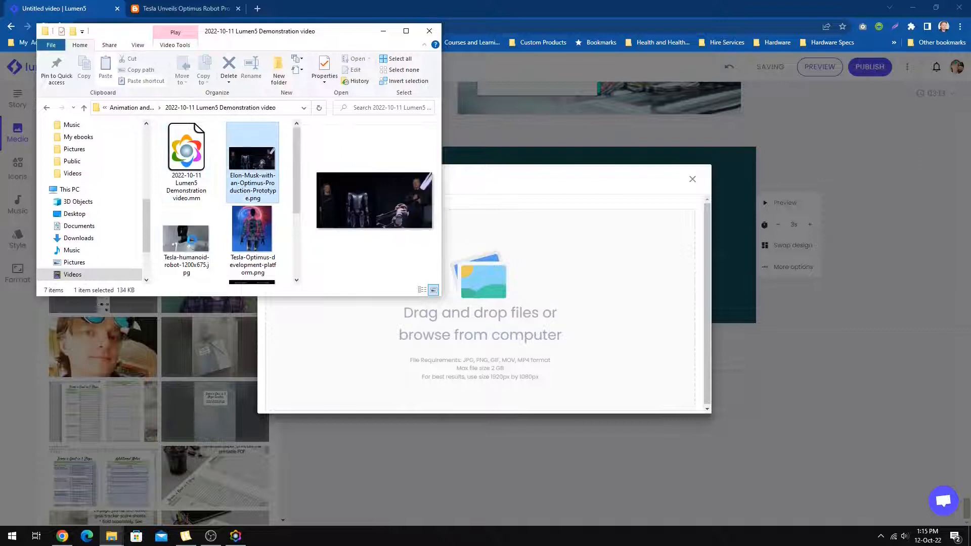
pyautogui.scroll(-2, 189, 246)
pyautogui.keyDown('shift'); pyautogui.click(190, 253); pyautogui.keyUp('shift')
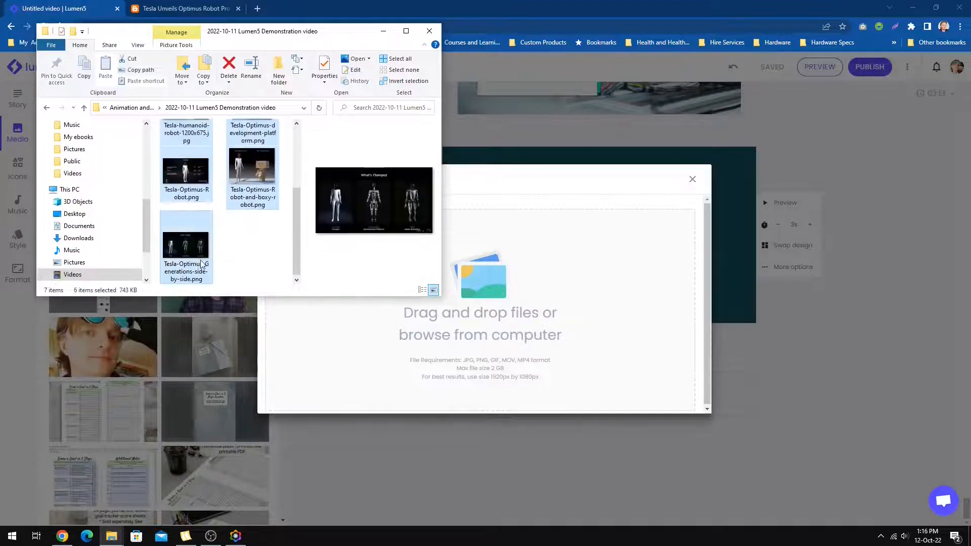
pyautogui.moveTo(189, 255); pyautogui.dragTo(472, 323)
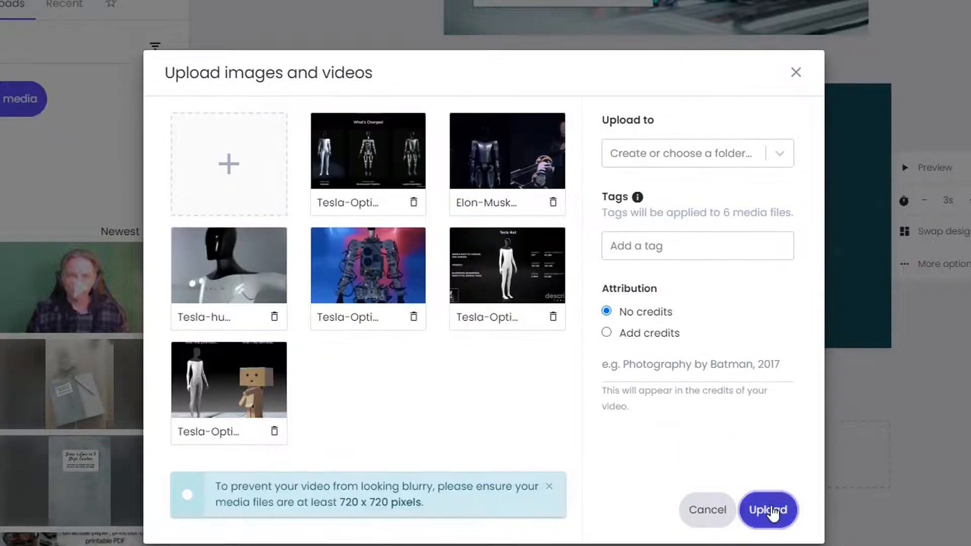
pyautogui.click(768, 481)
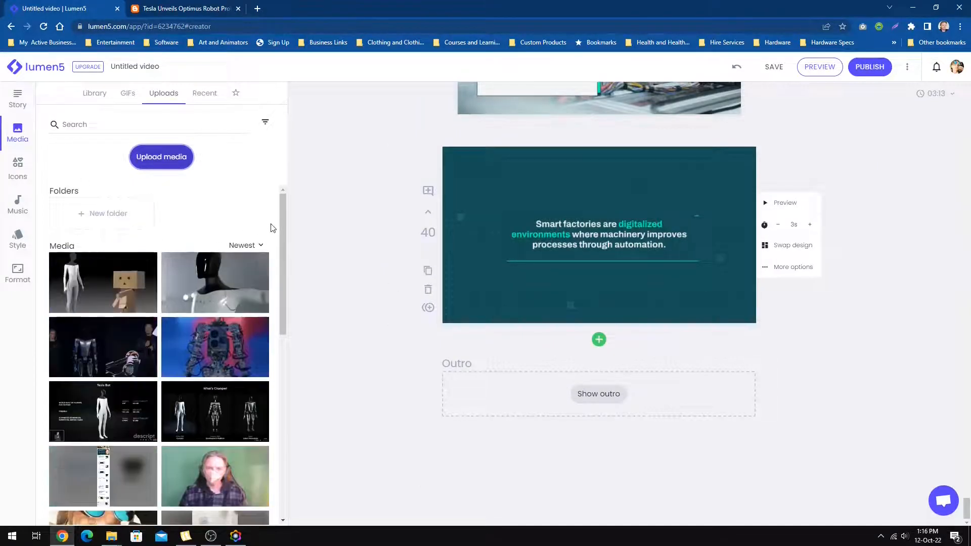
pyautogui.moveTo(283, 219); pyautogui.dragTo(293, 256)
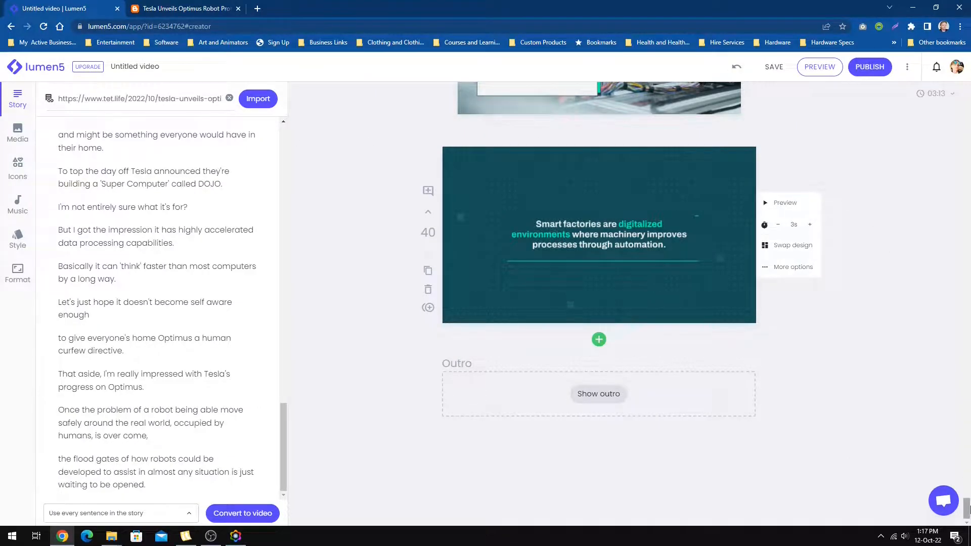
pyautogui.moveTo(966, 511); pyautogui.dragTo(968, 428)
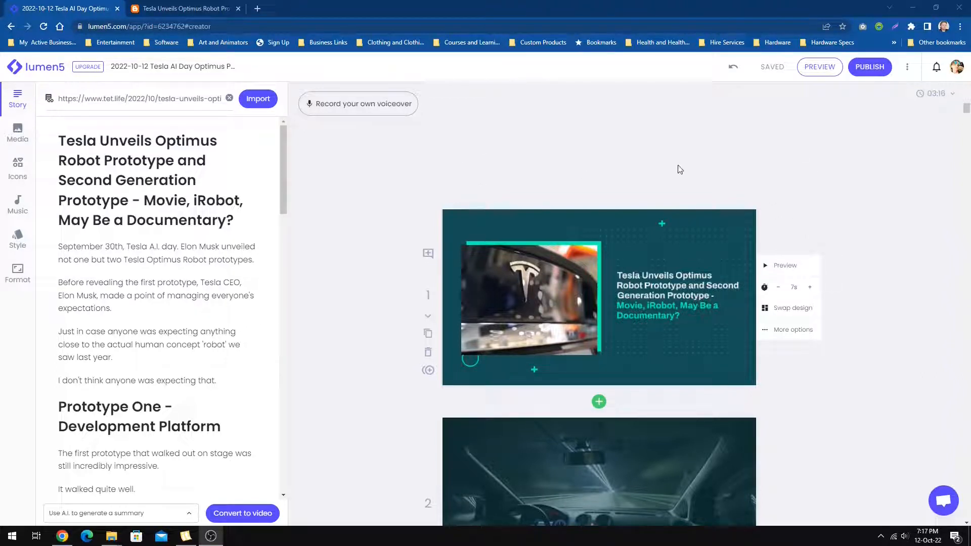
# Step: Review the video's opening scenes, previewing the animation of scenes 4, 7 and 9
pyautogui.click(968, 111)
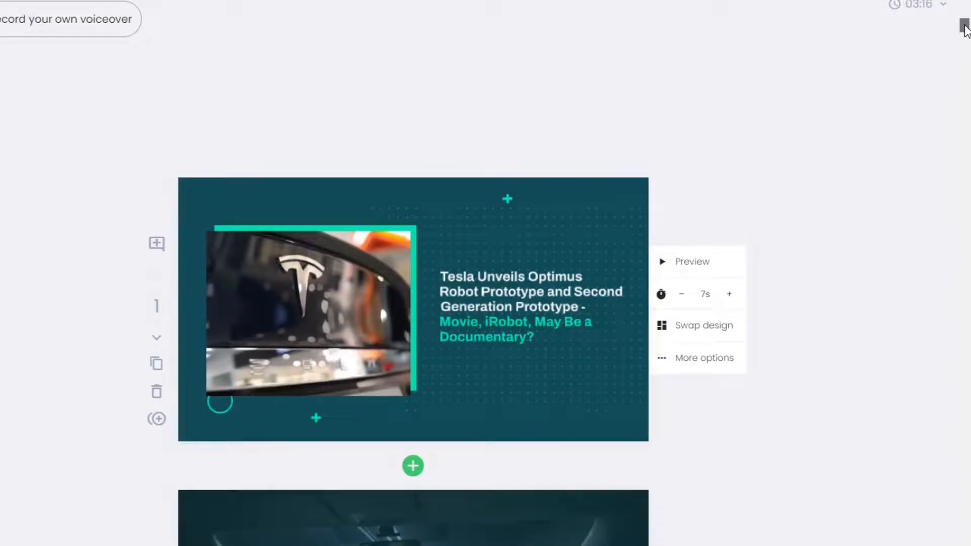
pyautogui.moveTo(964, 25); pyautogui.dragTo(956, 65)
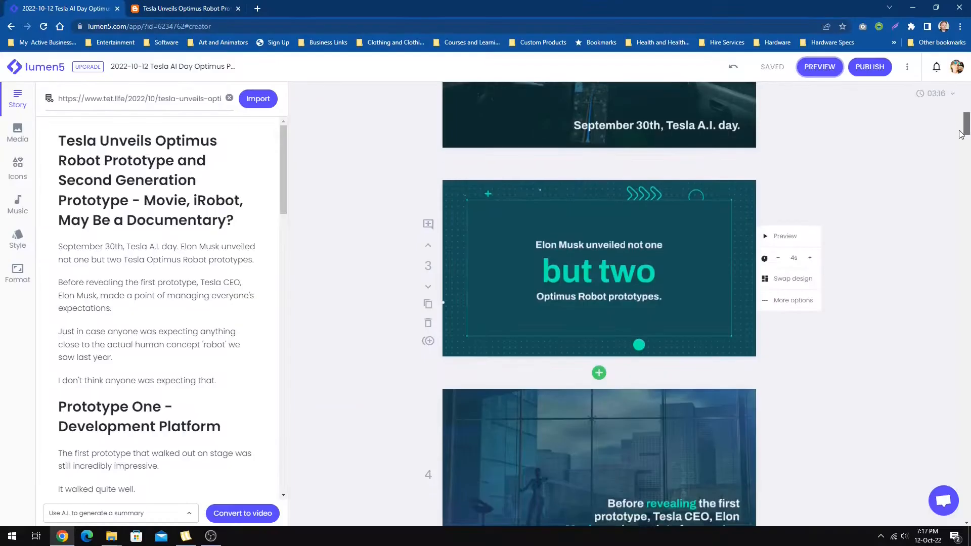
pyautogui.moveTo(960, 134); pyautogui.dragTo(953, 151)
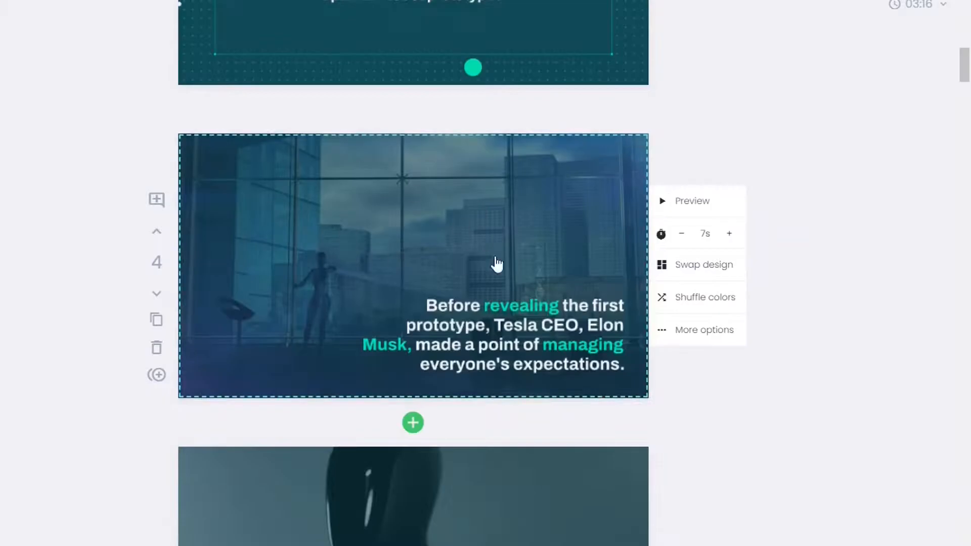
pyautogui.click(697, 209)
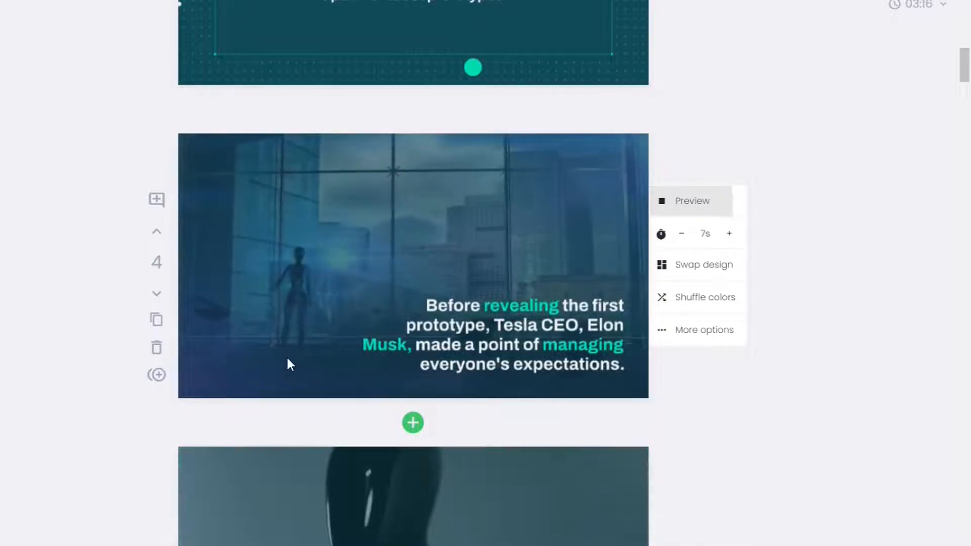
pyautogui.moveTo(963, 74); pyautogui.dragTo(962, 87)
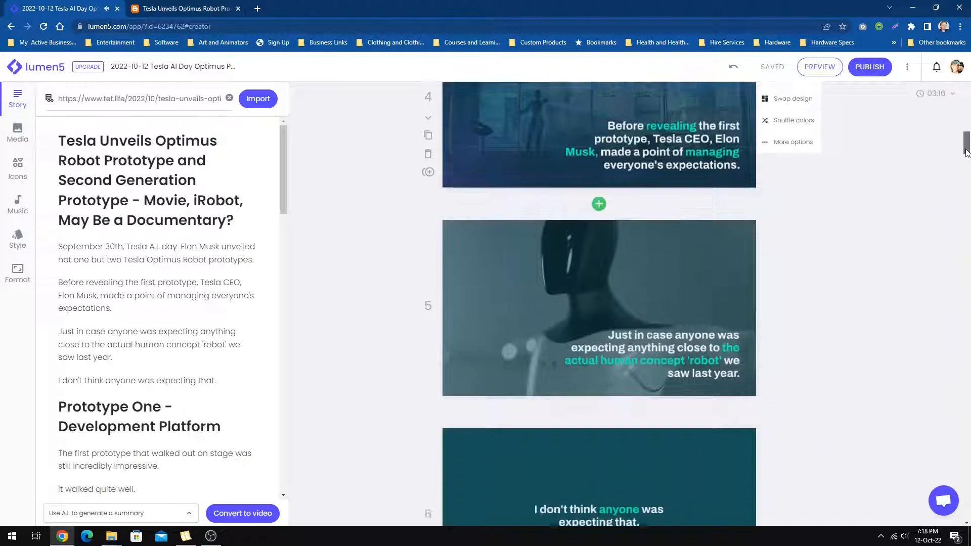
pyautogui.moveTo(965, 152); pyautogui.dragTo(965, 155)
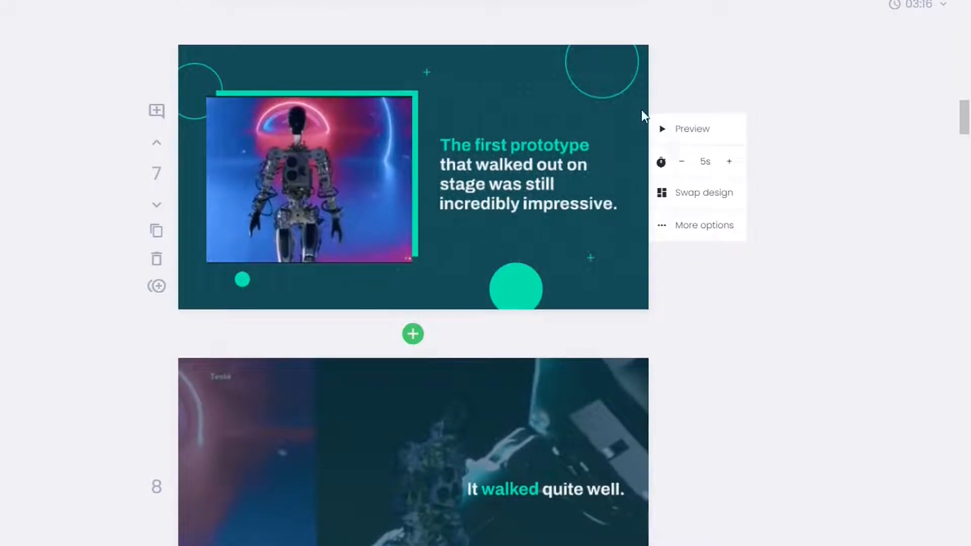
pyautogui.click(687, 132)
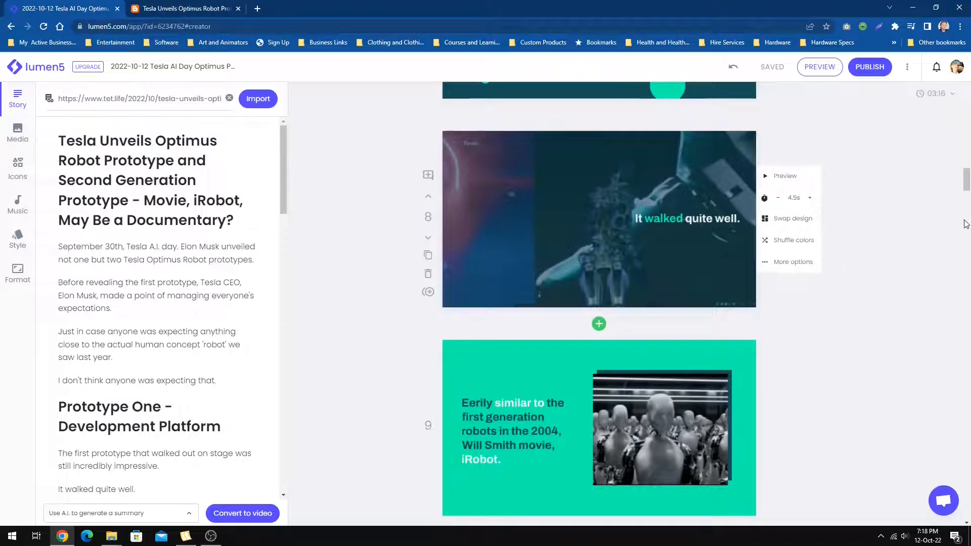
pyautogui.moveTo(964, 189); pyautogui.dragTo(965, 190)
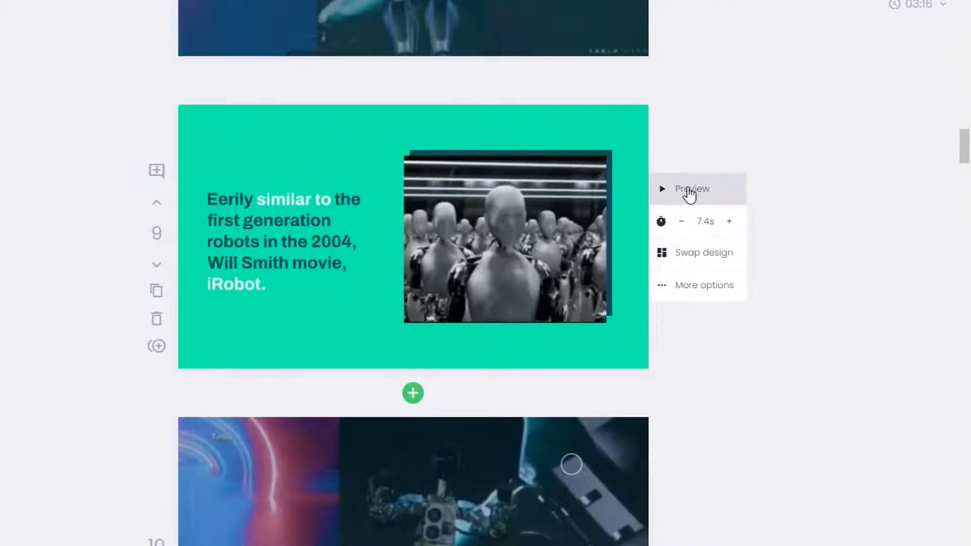
pyautogui.click(690, 194)
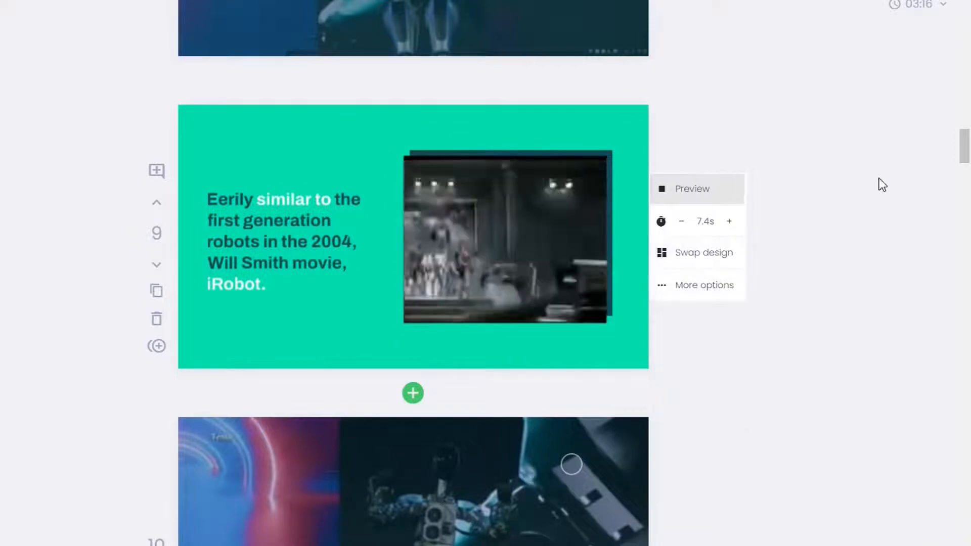
# Step: Review the middle scenes of the video, previewing the animation of scenes 14, 22 and 28
pyautogui.moveTo(964, 152); pyautogui.dragTo(965, 227)
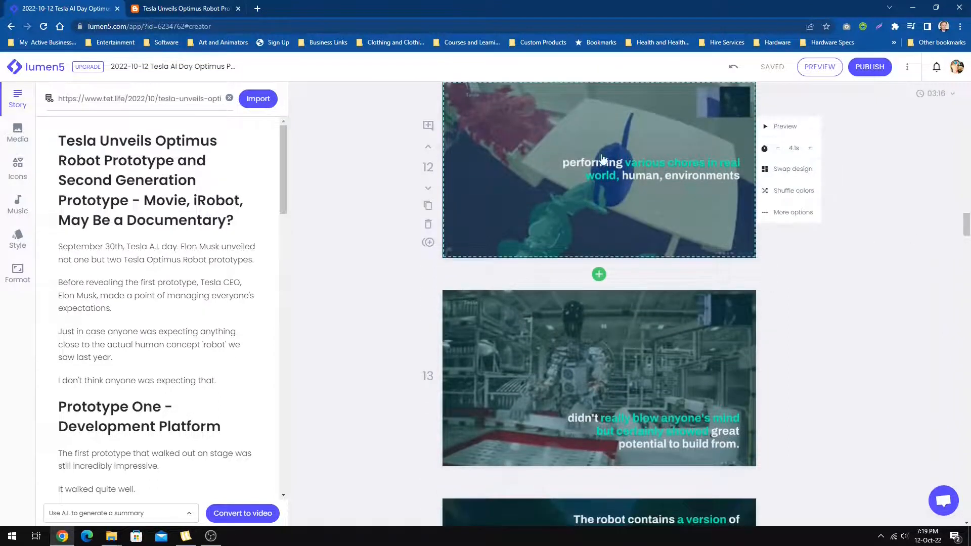
pyautogui.moveTo(613, 365)
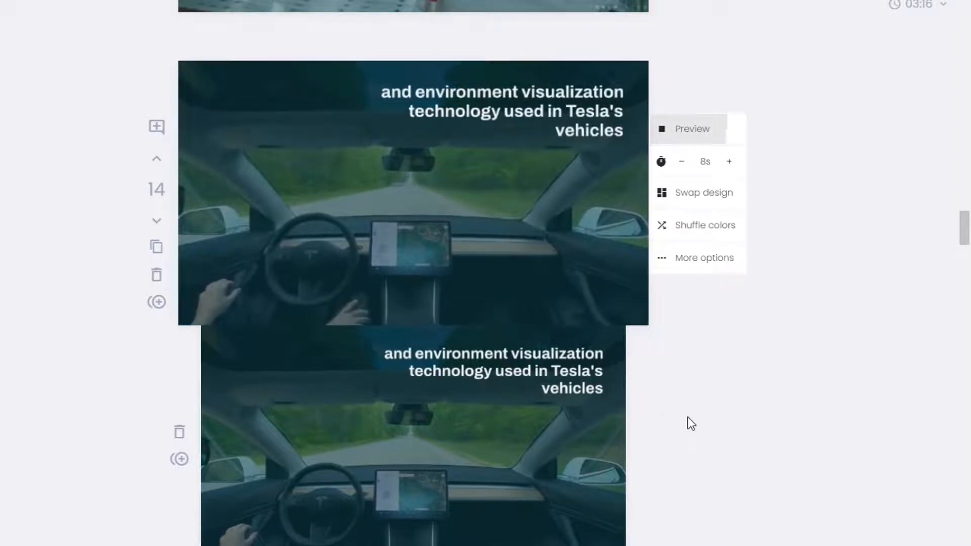
pyautogui.moveTo(969, 269); pyautogui.dragTo(967, 292)
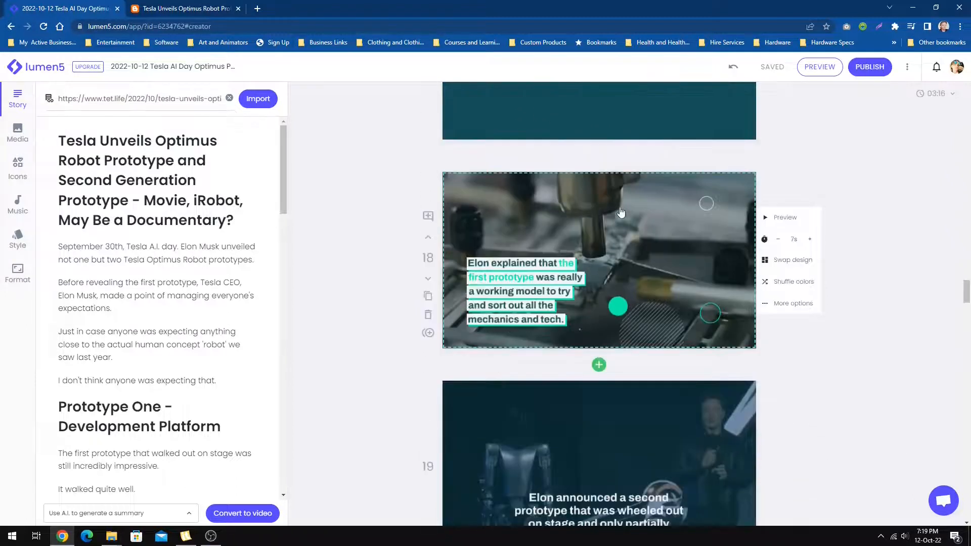
pyautogui.scroll(-5, 643, 241)
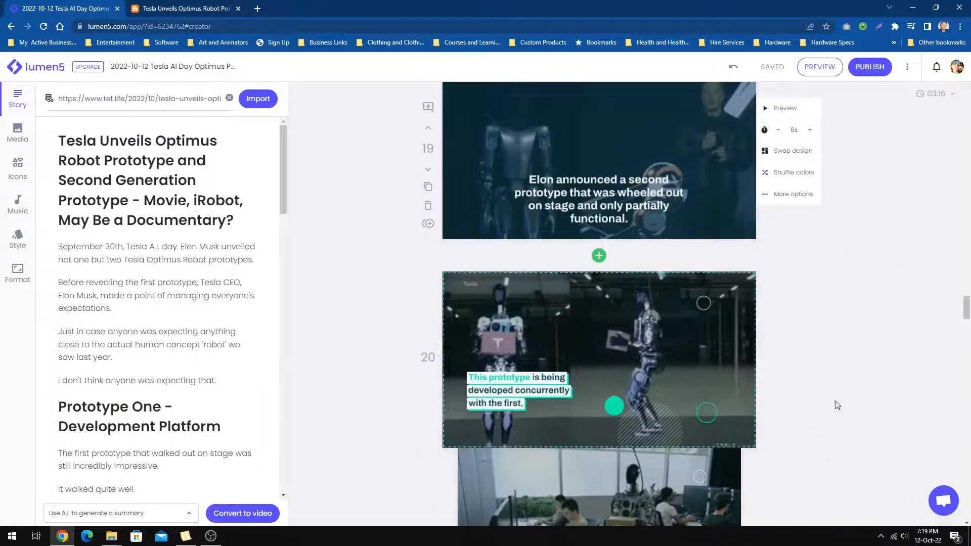
pyautogui.moveTo(967, 309); pyautogui.dragTo(967, 346)
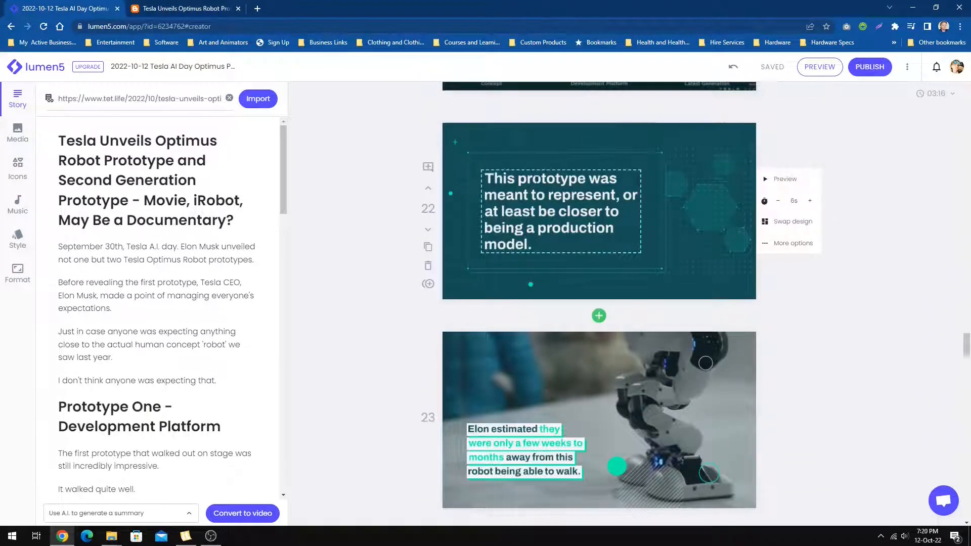
pyautogui.click(784, 180)
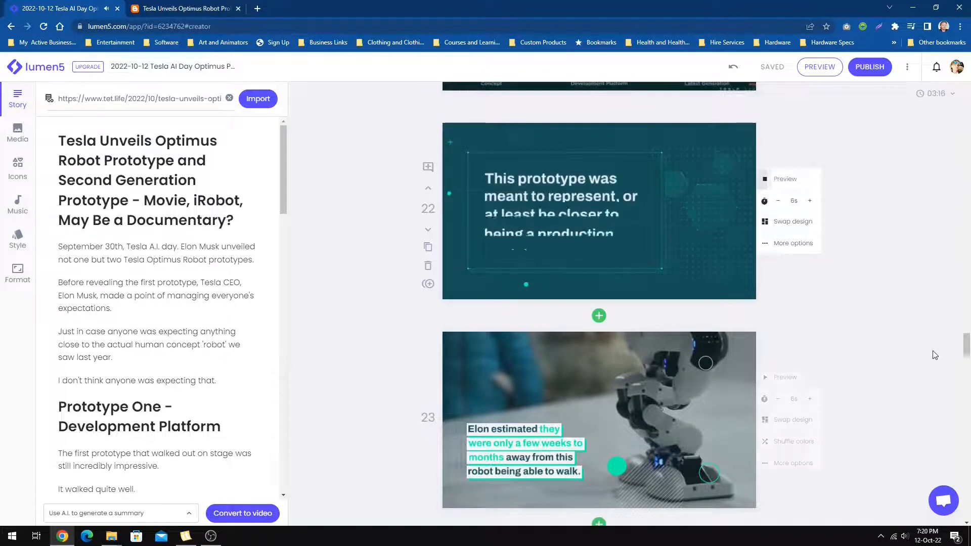
pyautogui.scroll(-4, 934, 355)
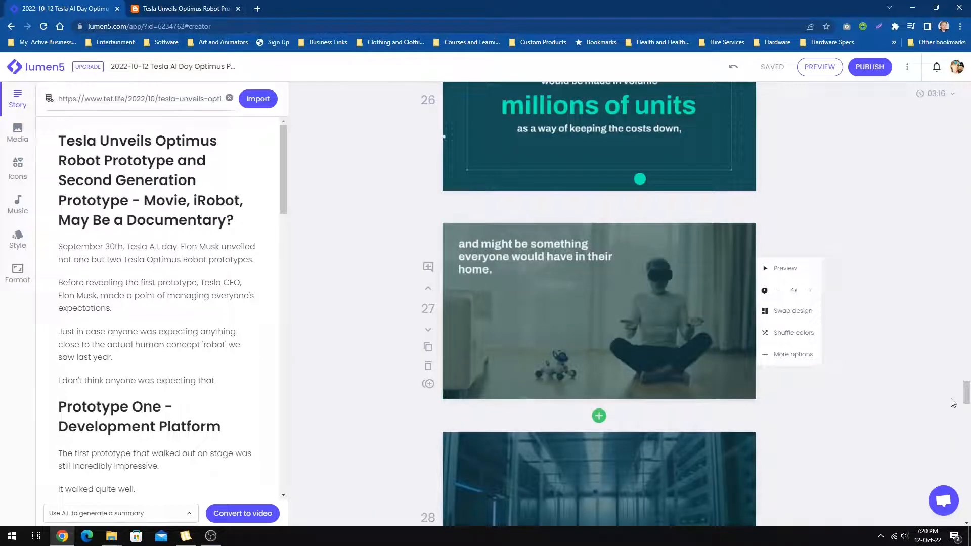
pyautogui.moveTo(965, 392); pyautogui.dragTo(916, 406)
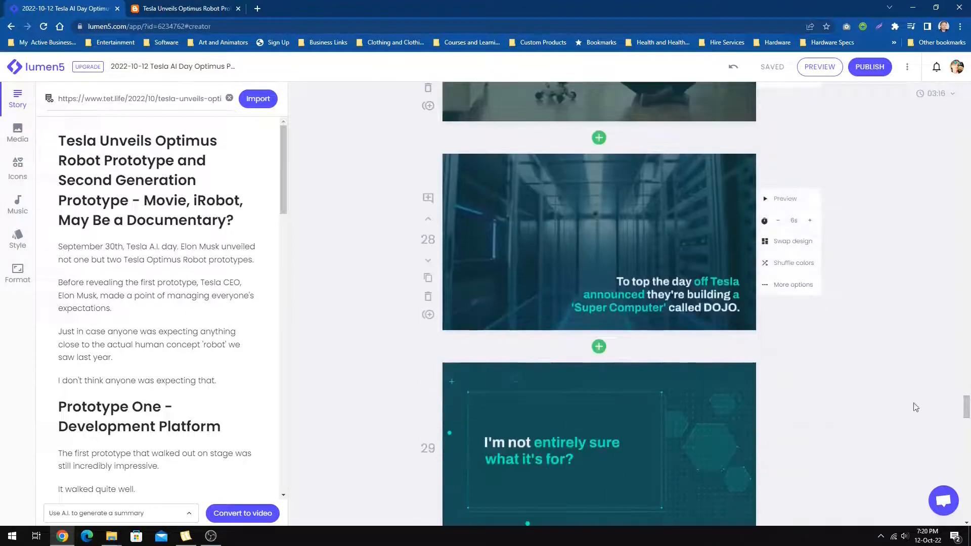
pyautogui.click(770, 202)
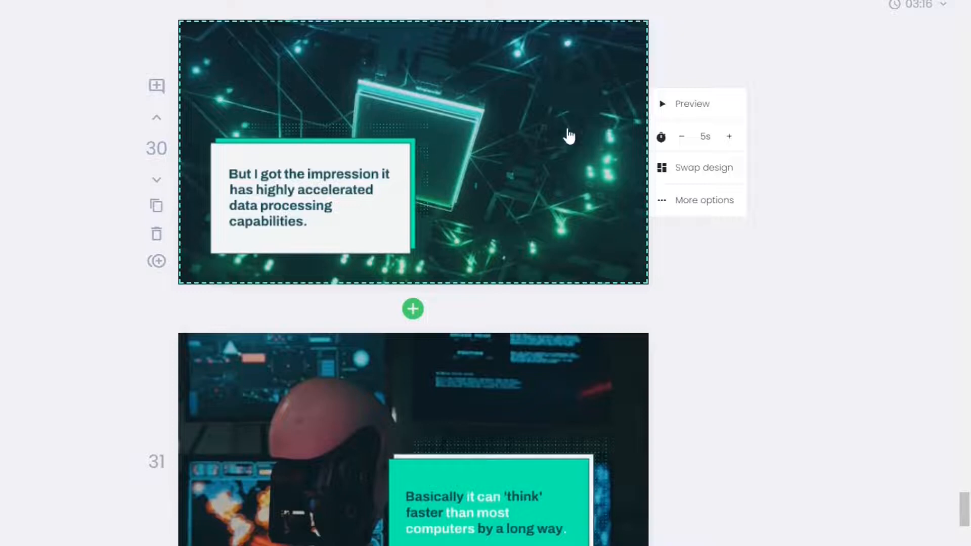
# Step: Preview scenes 30, 31, 32 and the final scene 36, and return to the first scene
pyautogui.click(686, 107)
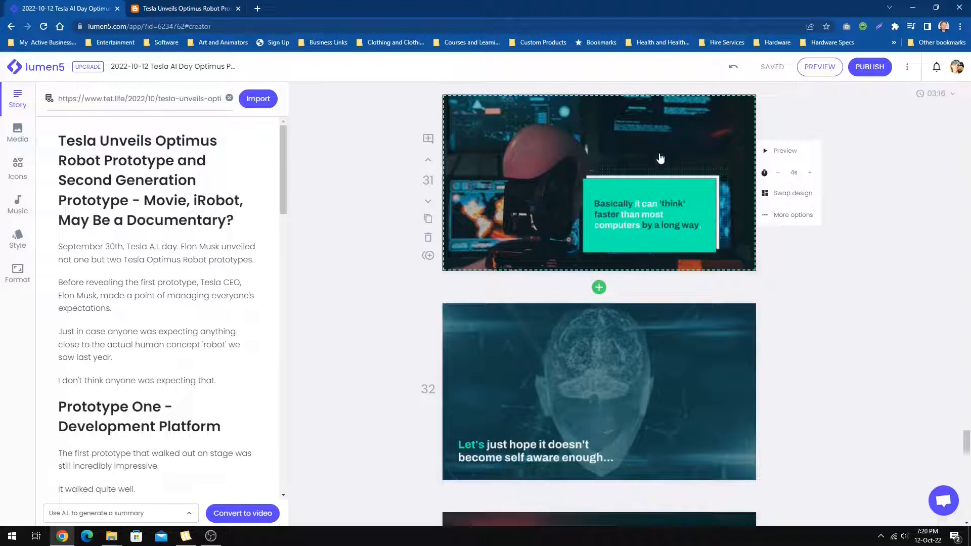
pyautogui.click(785, 152)
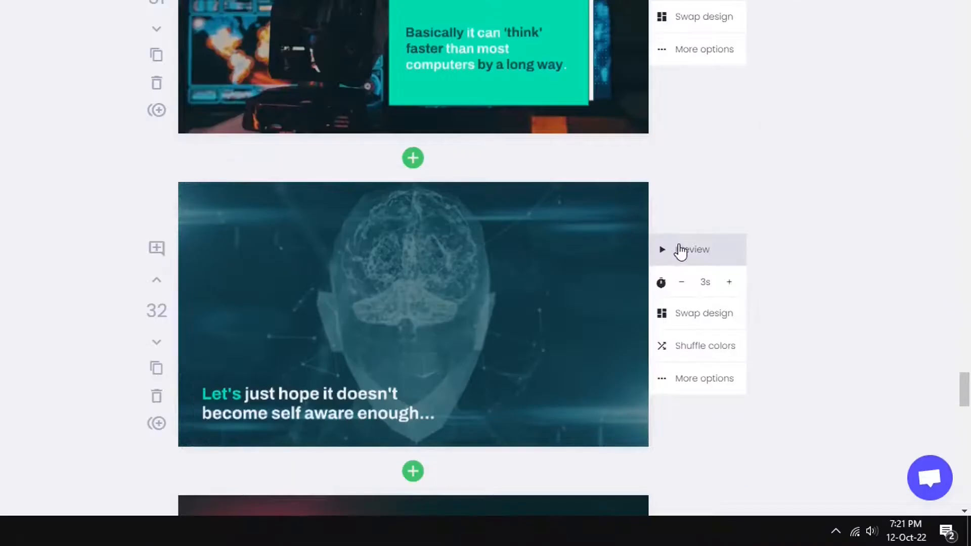
pyautogui.click(775, 348)
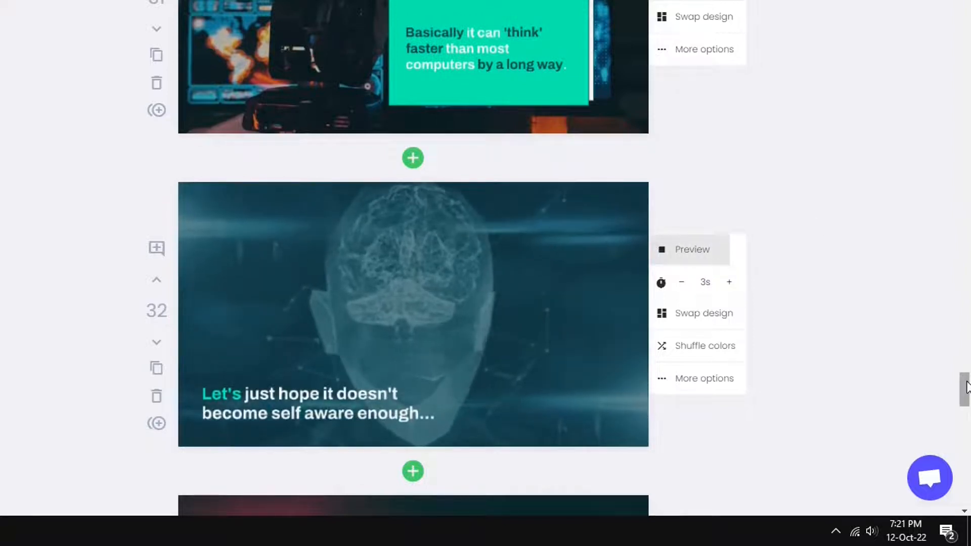
pyautogui.moveTo(966, 386); pyautogui.dragTo(967, 480)
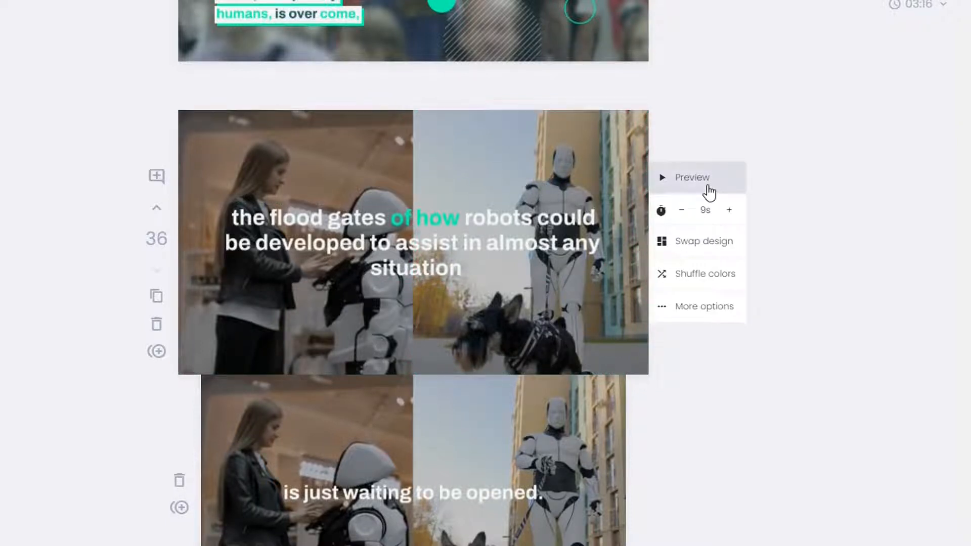
pyautogui.click(693, 182)
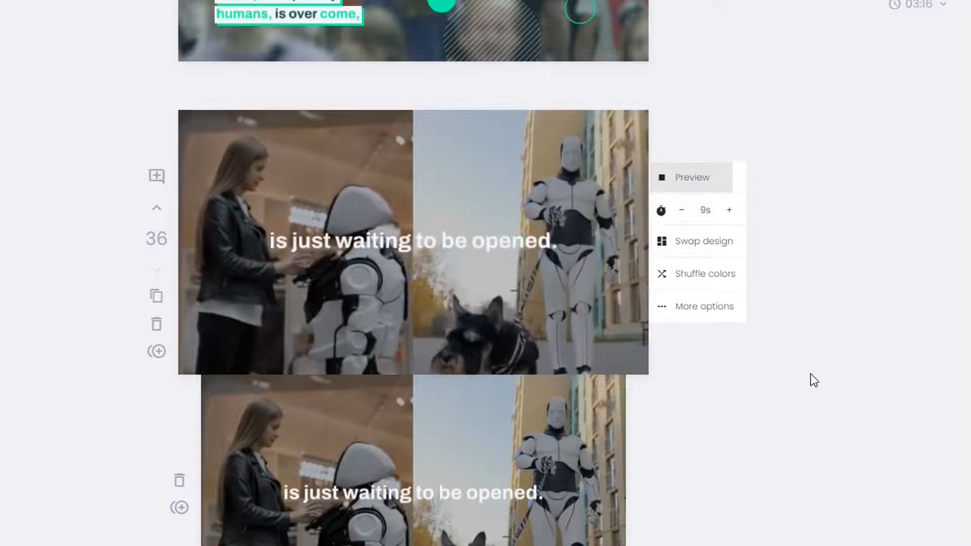
pyautogui.moveTo(966, 492); pyautogui.dragTo(961, 97)
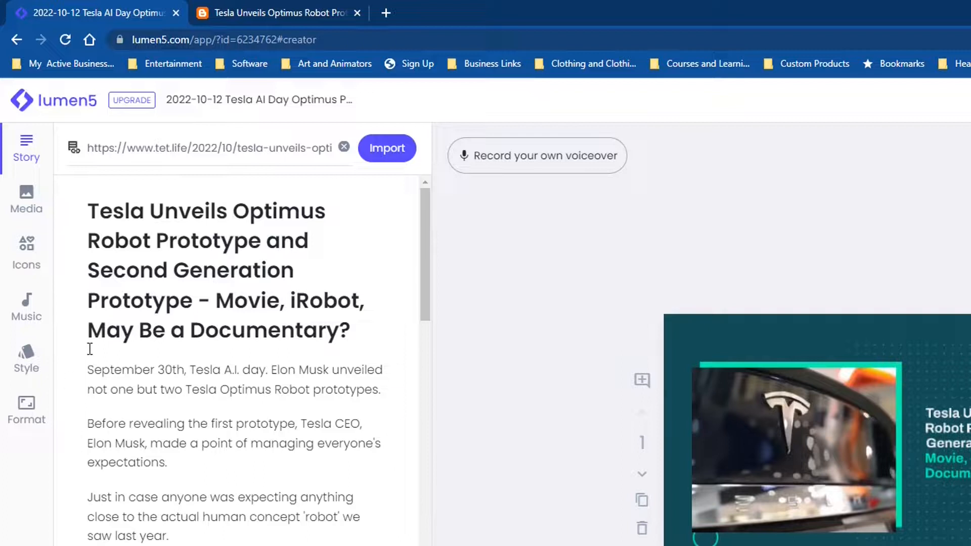
# Step: Publish the video and download it as 2022-10-12_Tesla_AI_Day_Optimus_Prototyp.mp4 to the "2022-10-11 Lumen5 Demonstration video" folder
pyautogui.click(24, 312)
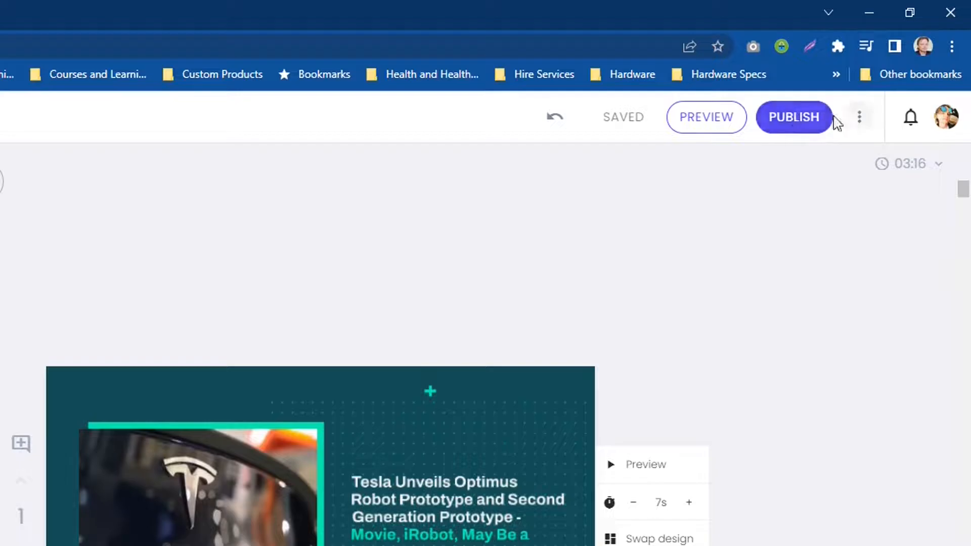
pyautogui.click(791, 121)
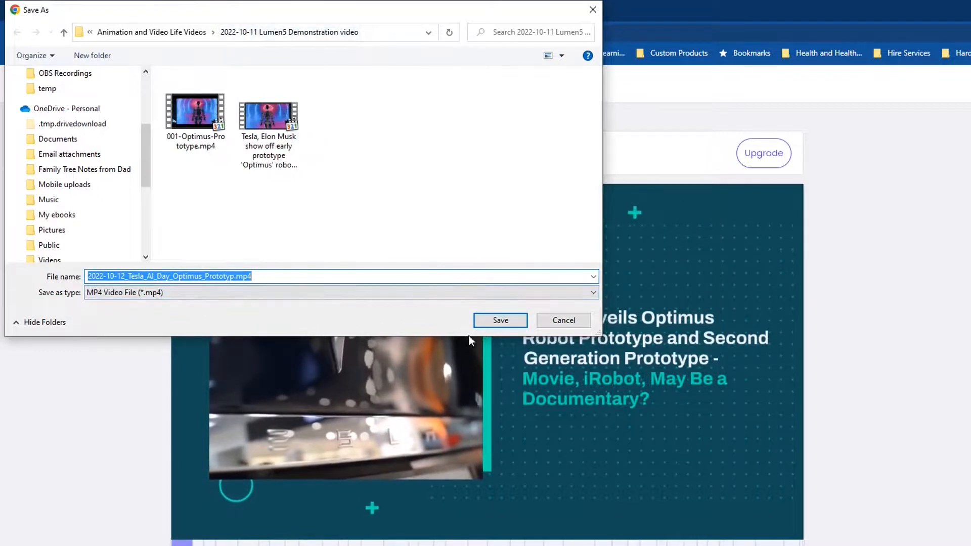
pyautogui.click(493, 321)
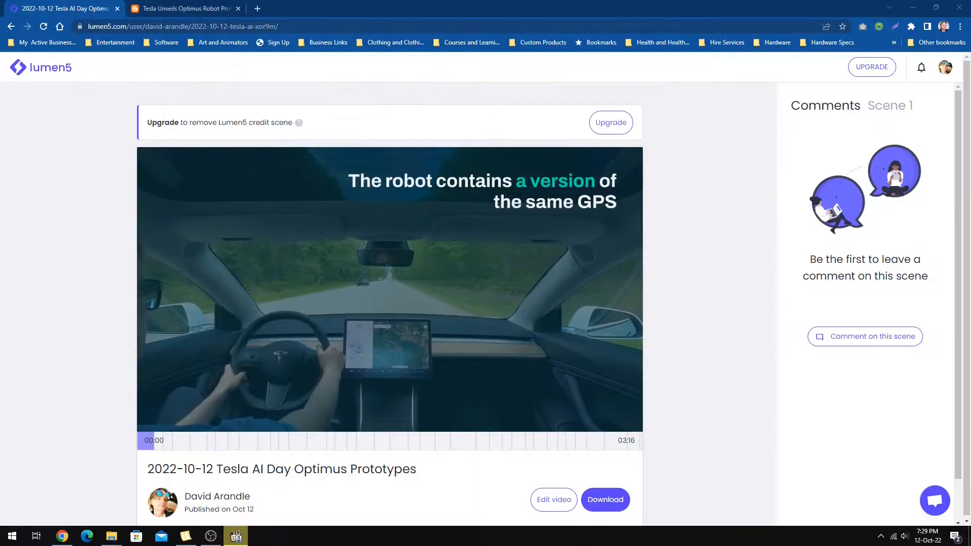
# Step: Check the downloaded MP4 in the media player through to its closing credit scene, and return to the Lumen5 video dashboard
pyautogui.moveTo(0, 158); pyautogui.dragTo(383, 58)
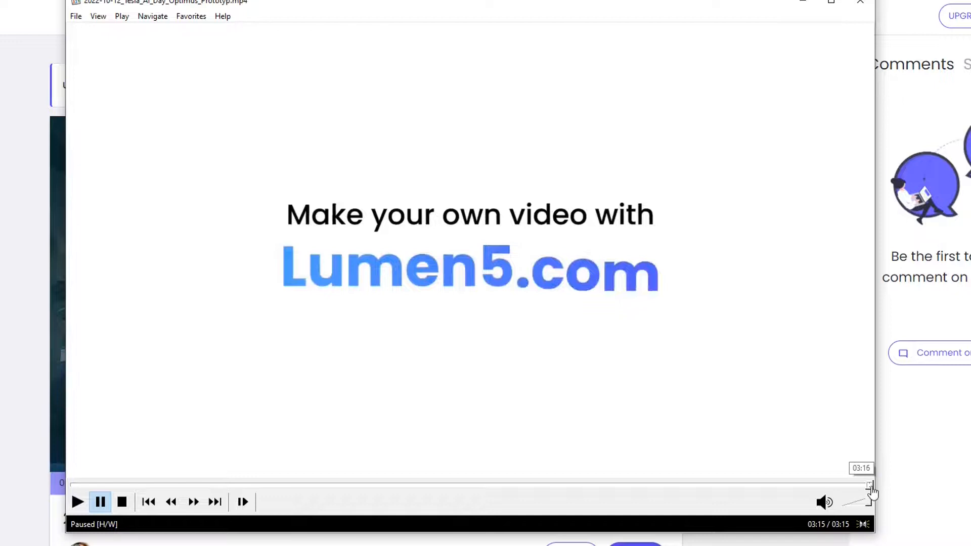
pyautogui.moveTo(867, 486); pyautogui.dragTo(62, 489)
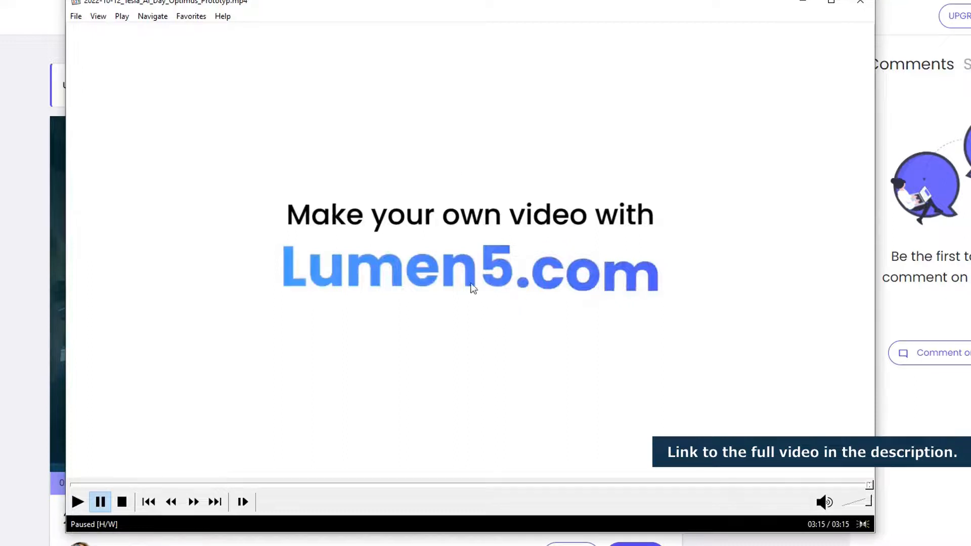
pyautogui.moveTo(507, 4); pyautogui.dragTo(431, 31)
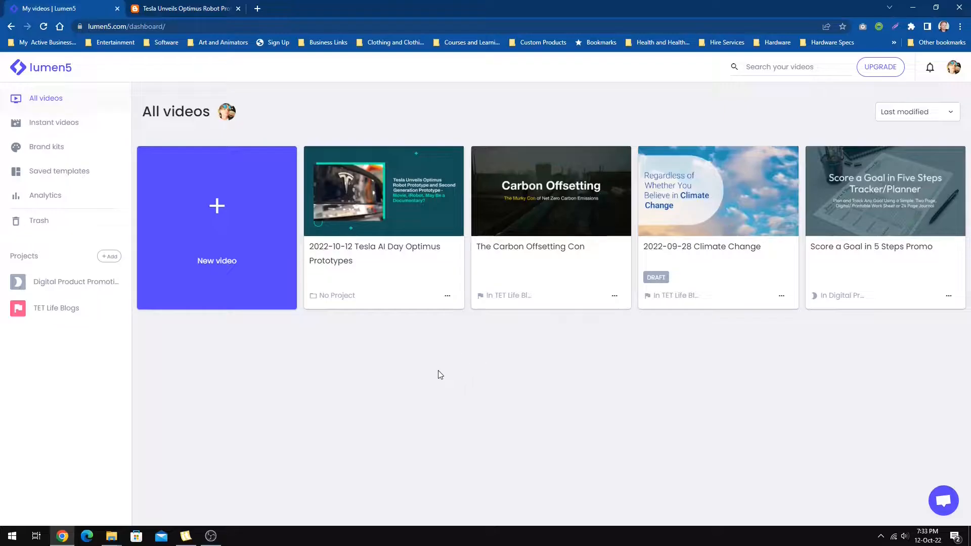